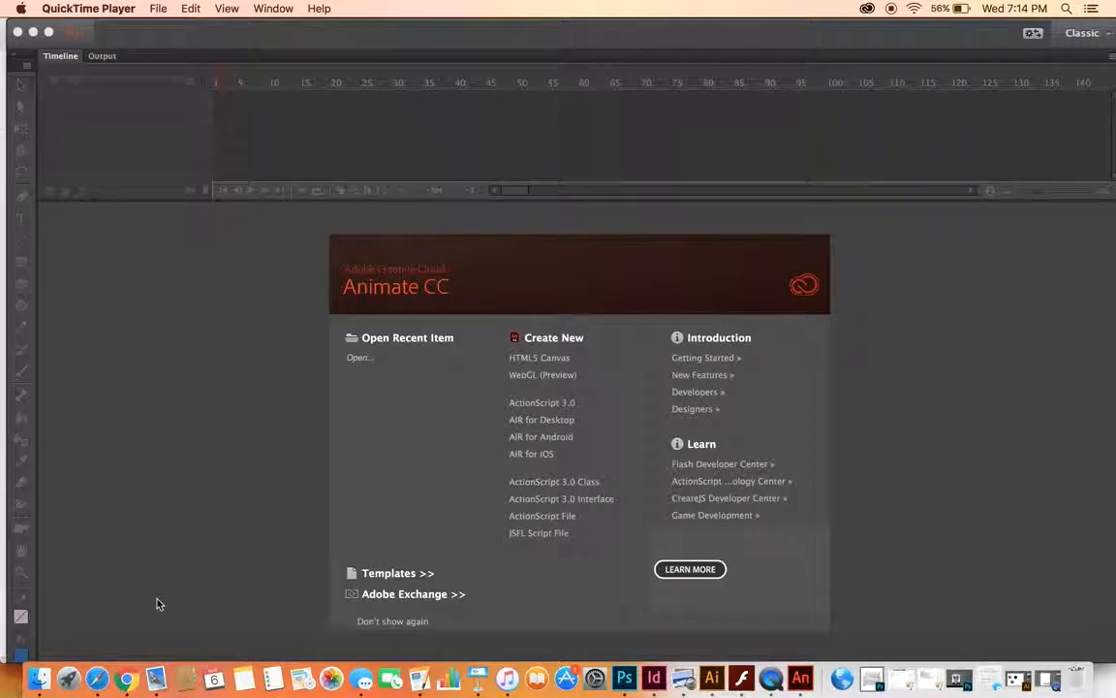
# - Switch to Chrome and look through the classwork, stream and class settings of the ANIMATION/ILLUSTRATION class
pyautogui.click(126, 678)
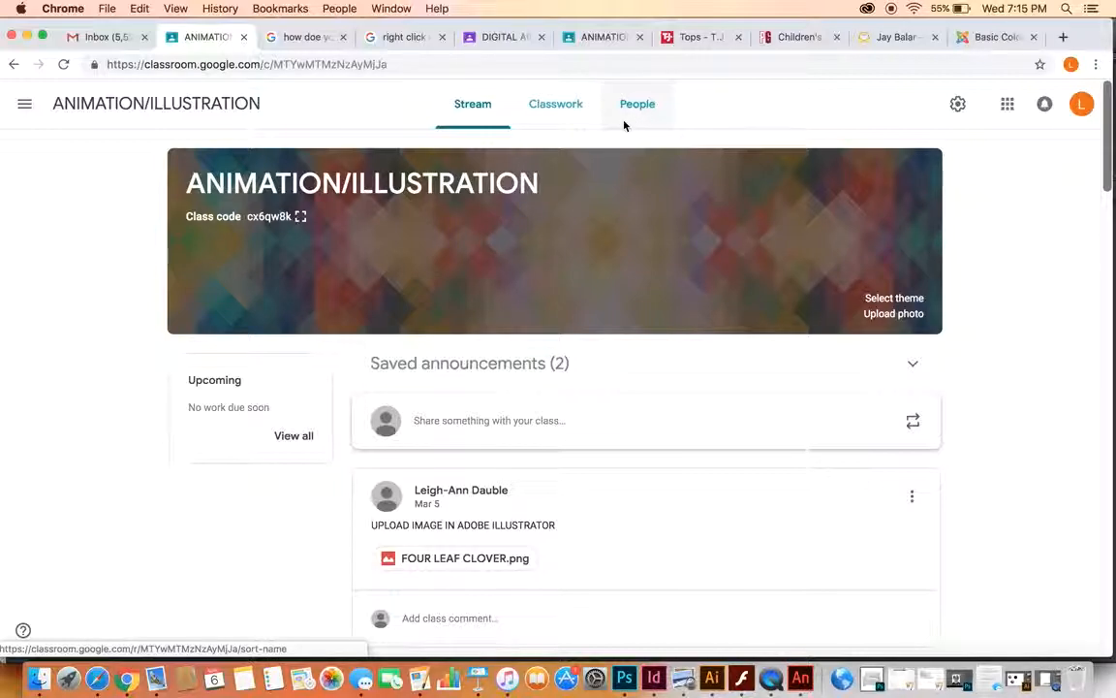
pyautogui.click(559, 105)
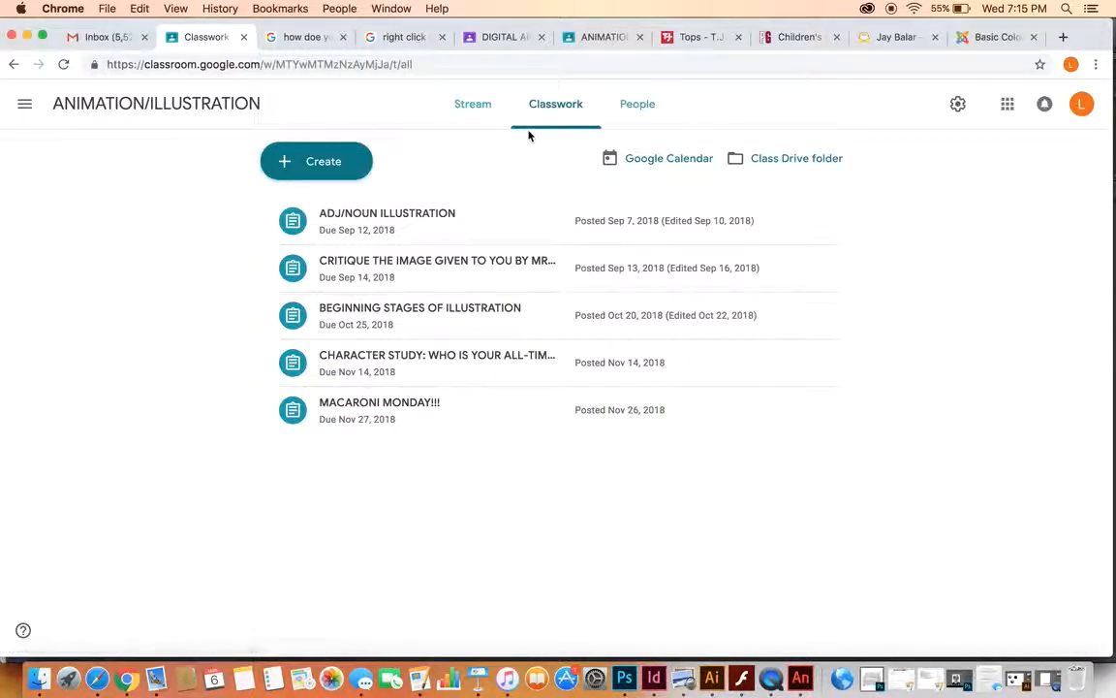
pyautogui.click(473, 112)
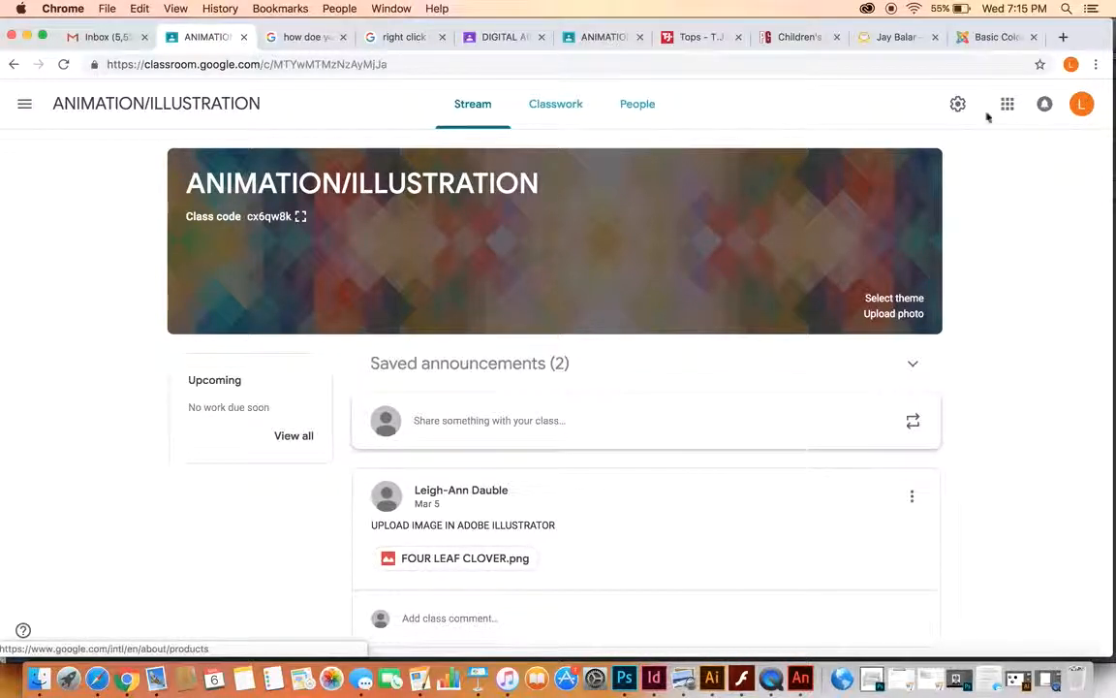
pyautogui.click(956, 105)
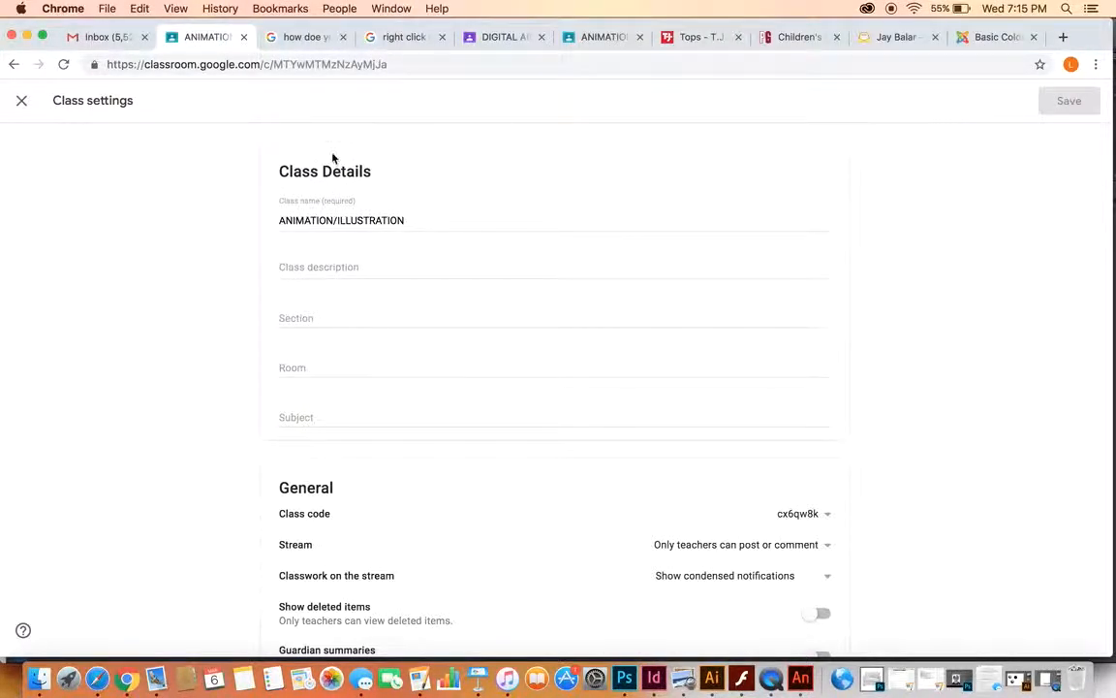
pyautogui.click(21, 100)
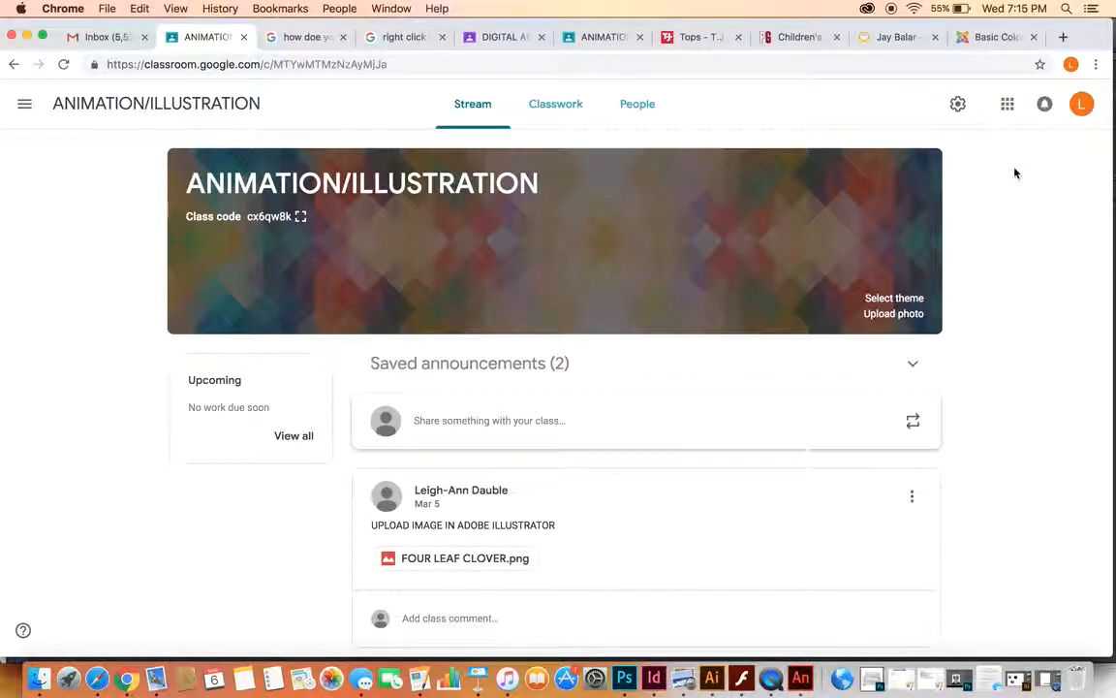
pyautogui.click(957, 105)
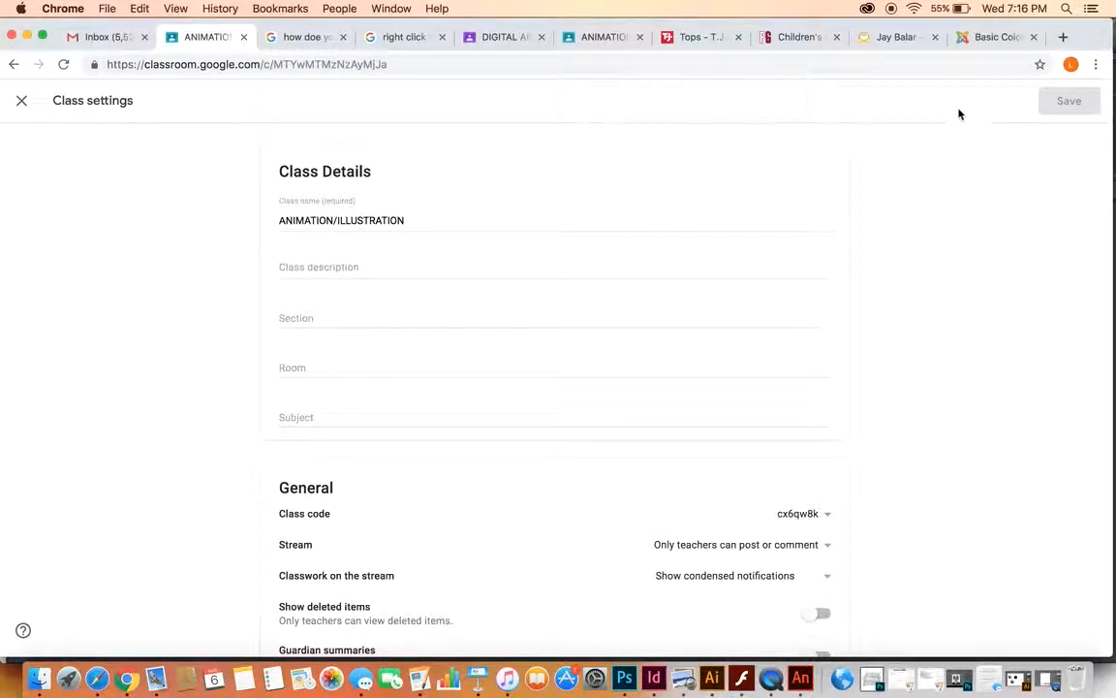
pyautogui.click(21, 100)
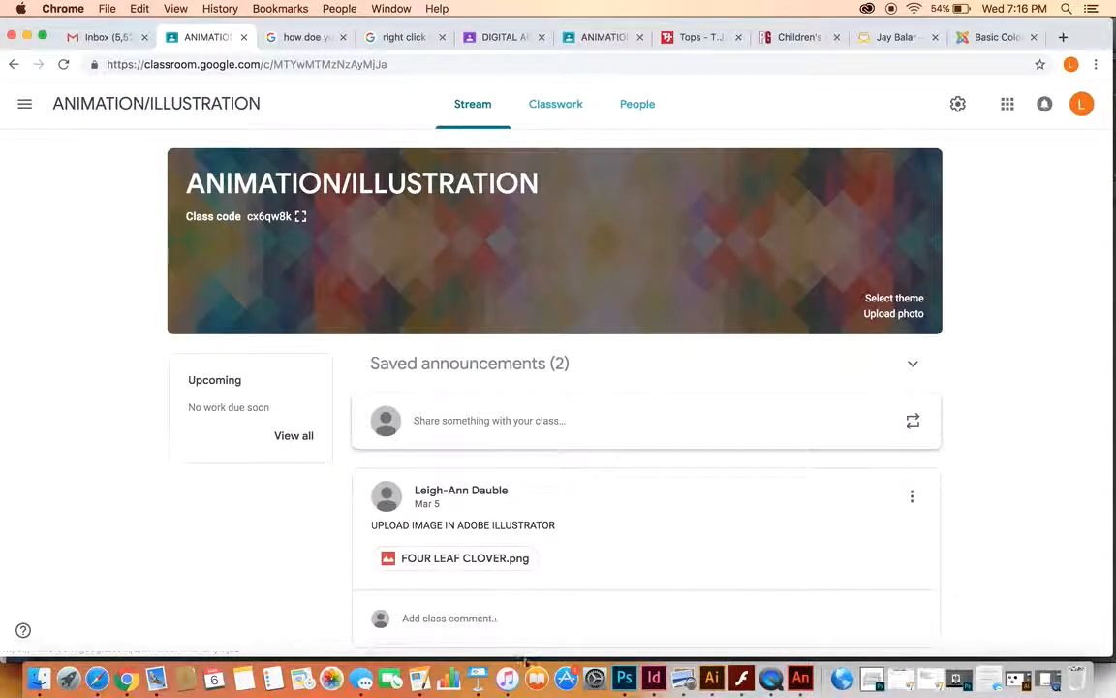
# - Switch to Animate CC and create a new HTML5 Canvas document of 550 by 400 px at 24 fps
pyautogui.click(799, 682)
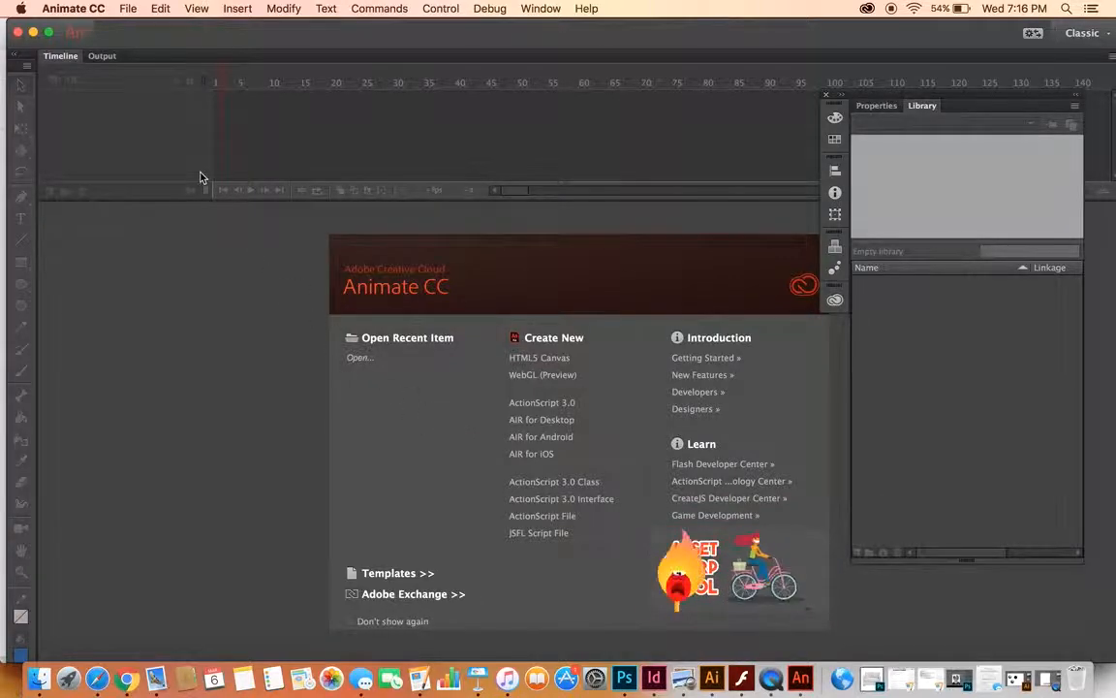
pyautogui.click(126, 9)
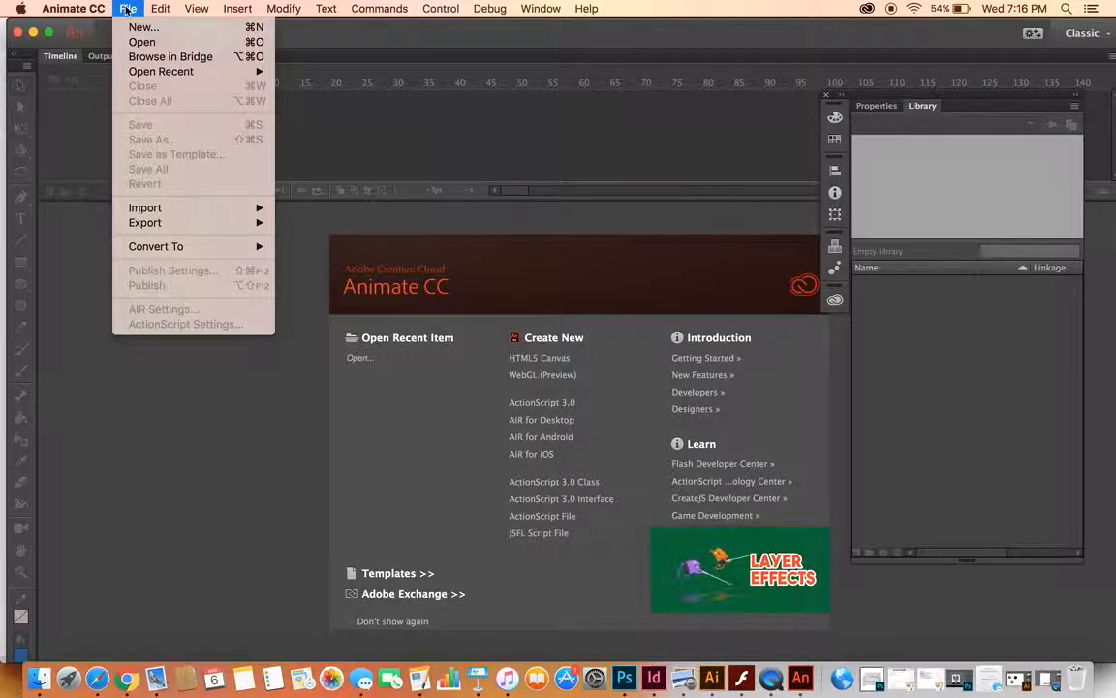
pyautogui.click(143, 27)
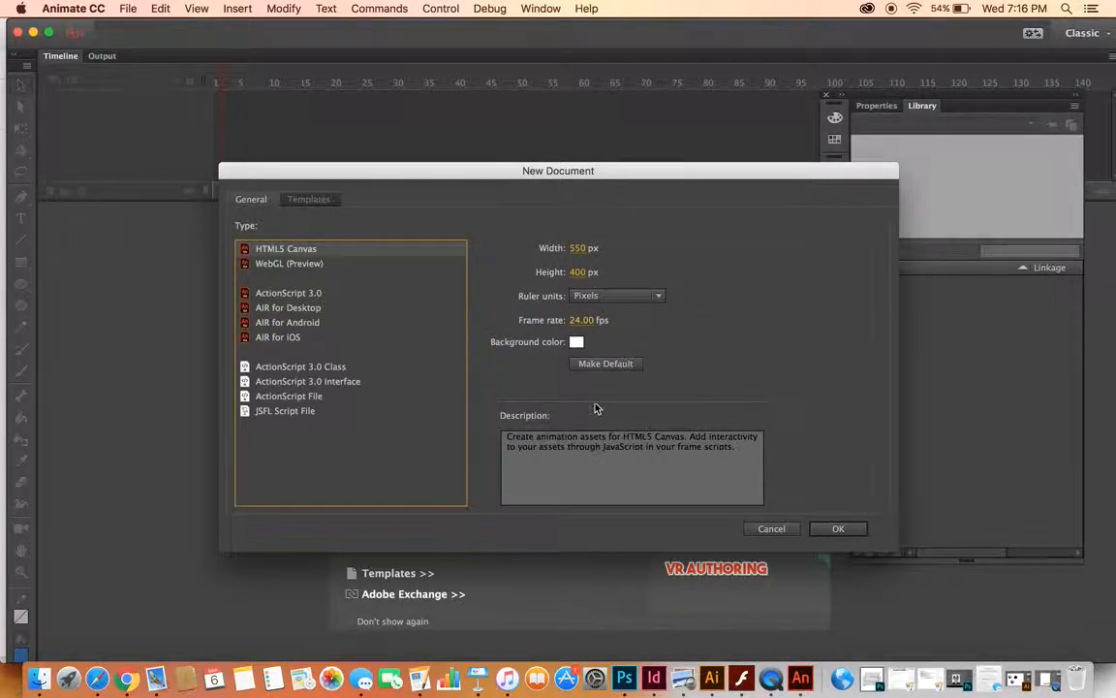
pyautogui.click(842, 530)
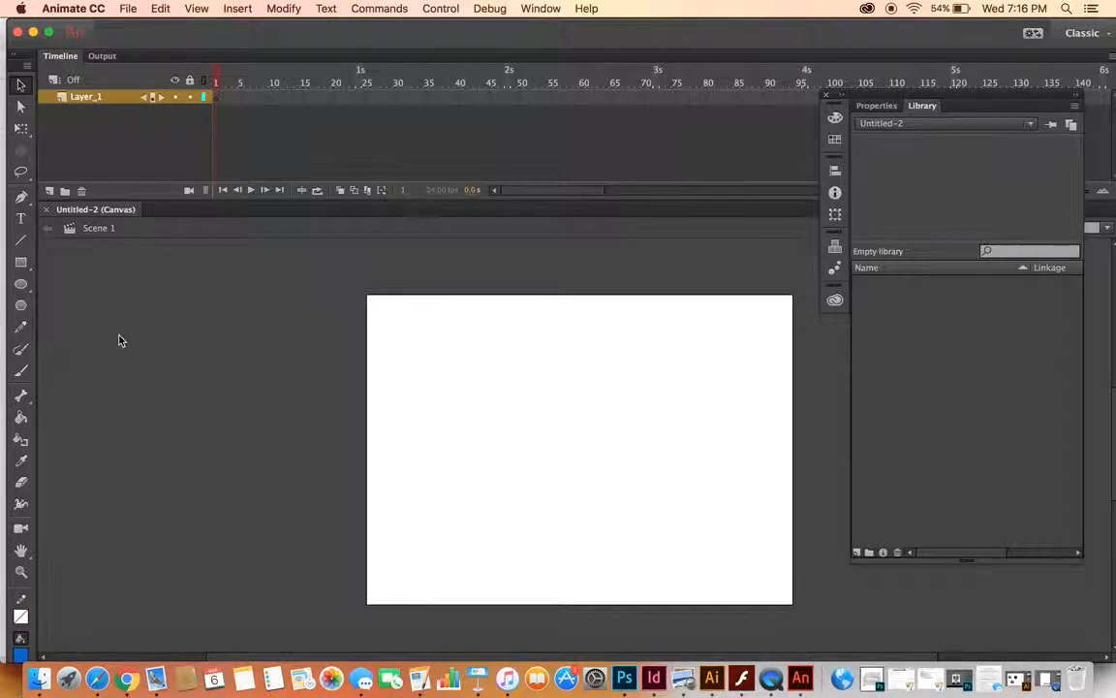
# - Draw a blue square of about 118.5 px in the upper-left part of the stage with the Rectangle tool
pyautogui.click(21, 263)
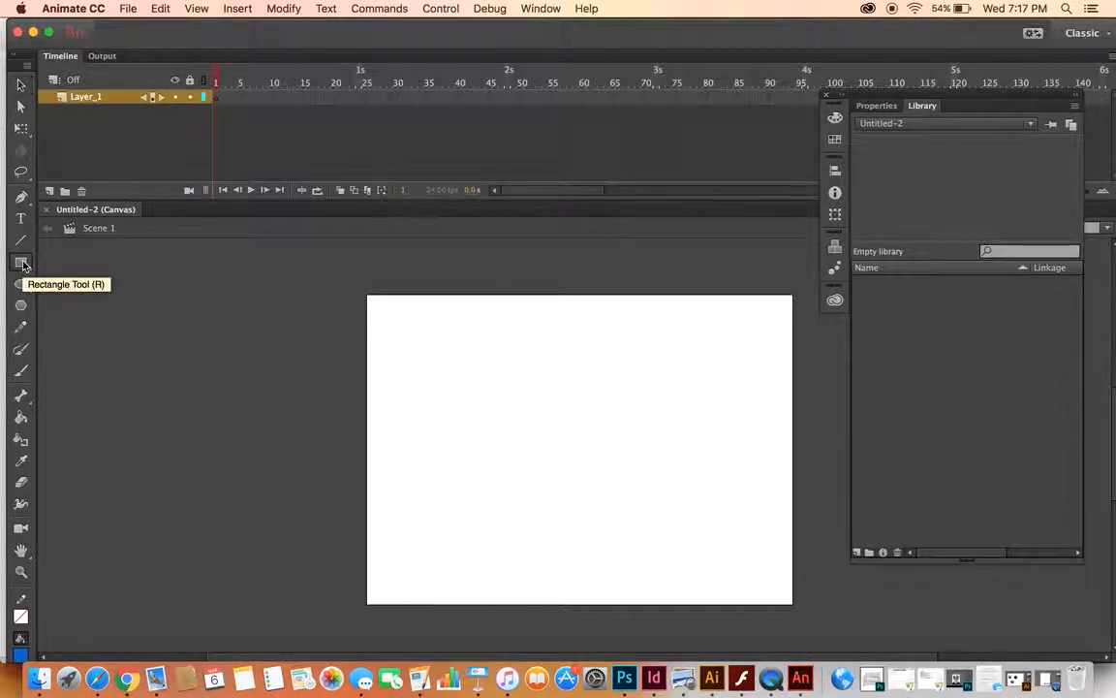
pyautogui.click(21, 264)
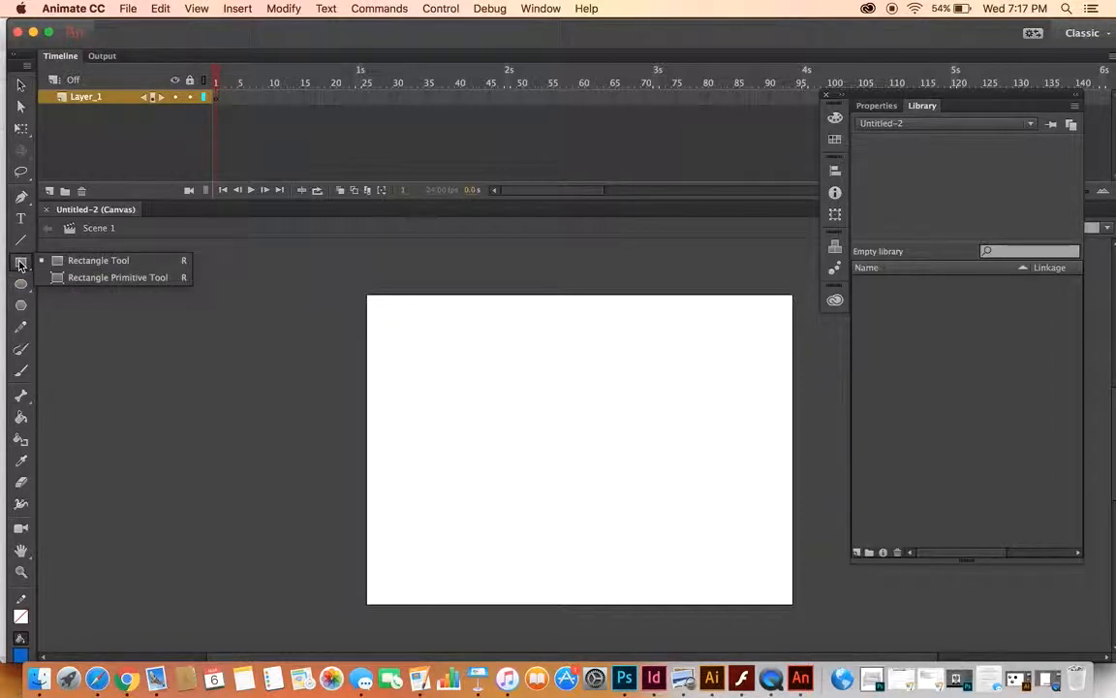
pyautogui.click(82, 258)
pyautogui.moveTo(416, 352)
pyautogui.mouseDown()
pyautogui.moveTo(482, 405)
pyautogui.moveTo(507, 443)
pyautogui.mouseUp()
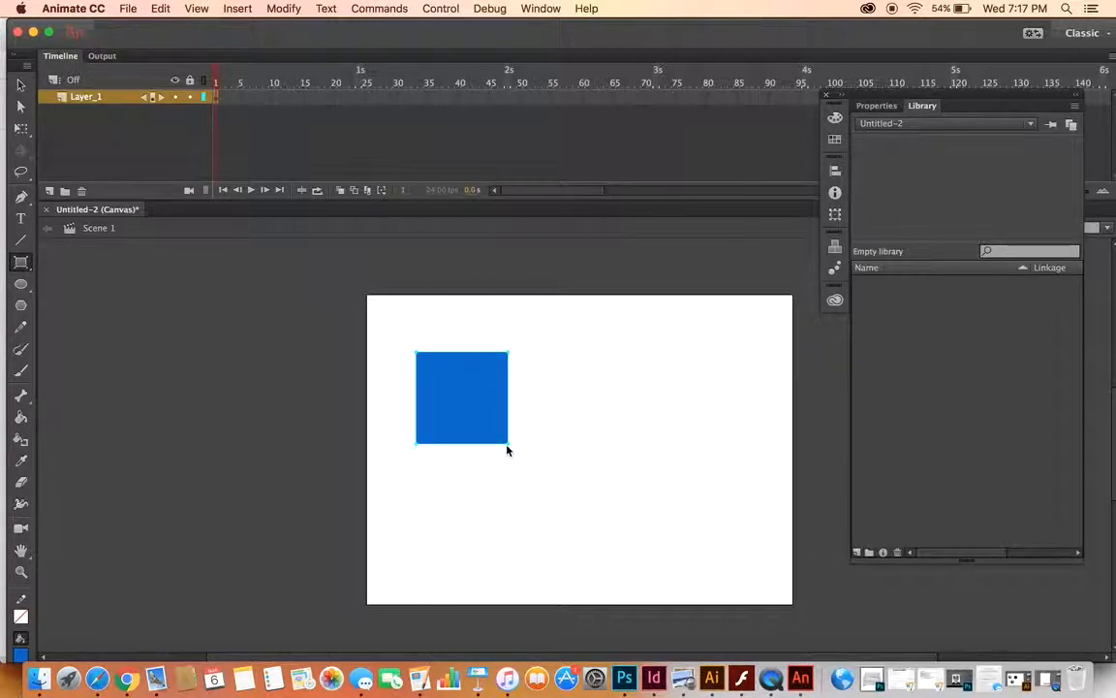
# - Duplicate the blue square and place the copy beside the original, aligned with it
pyautogui.click(22, 85)
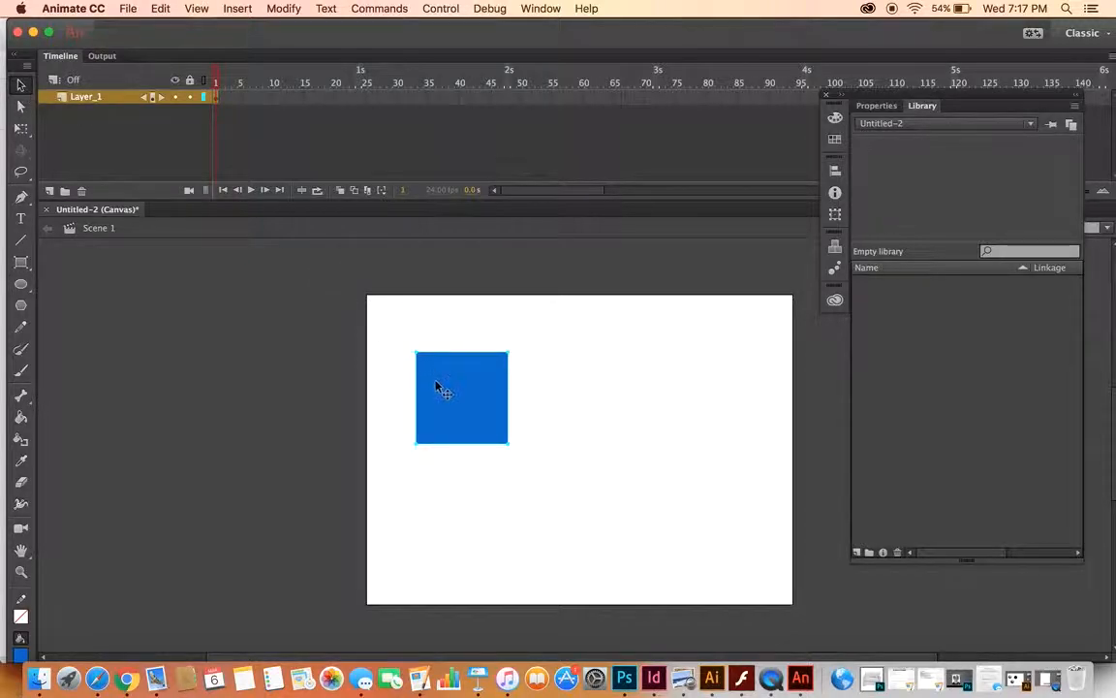
pyautogui.press('super+c')
pyautogui.press('super+v')
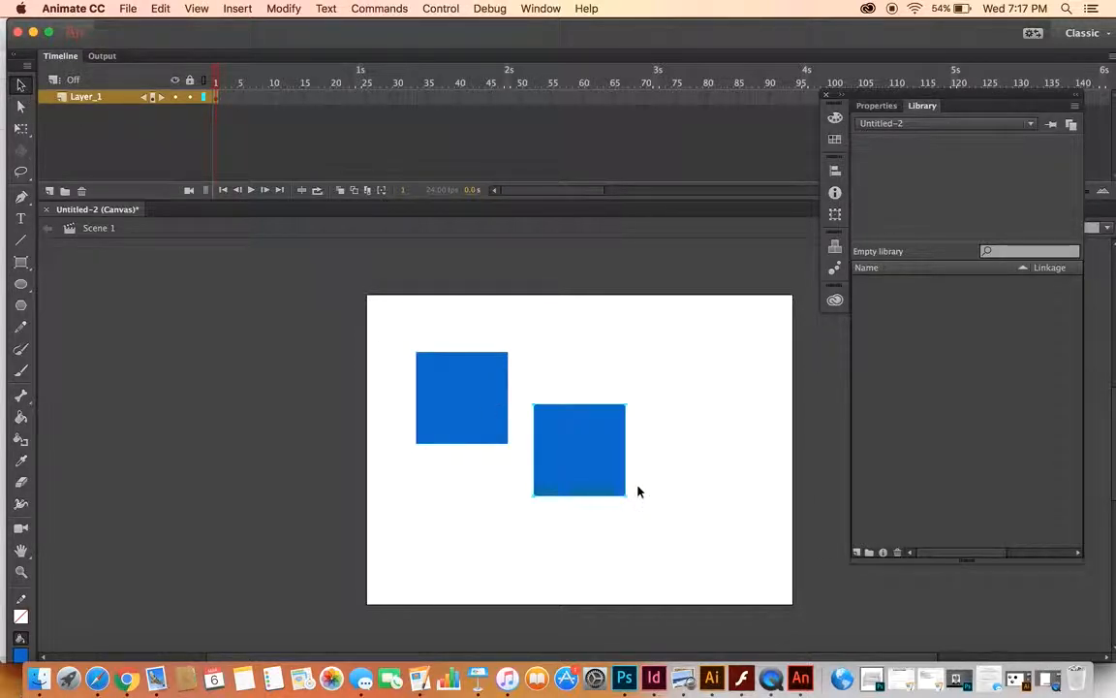
pyautogui.moveTo(601, 406); pyautogui.dragTo(605, 386)
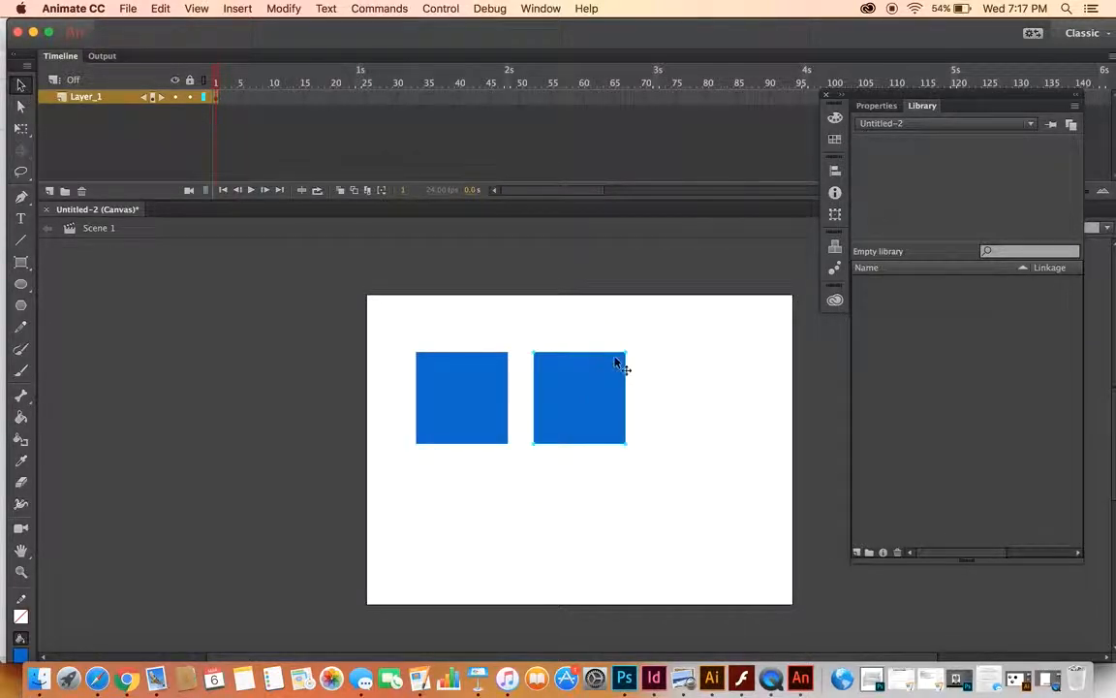
# - Scale the copied square down to about 70.5 by 68.5 px and place a duplicate of it to its right
pyautogui.click(22, 128)
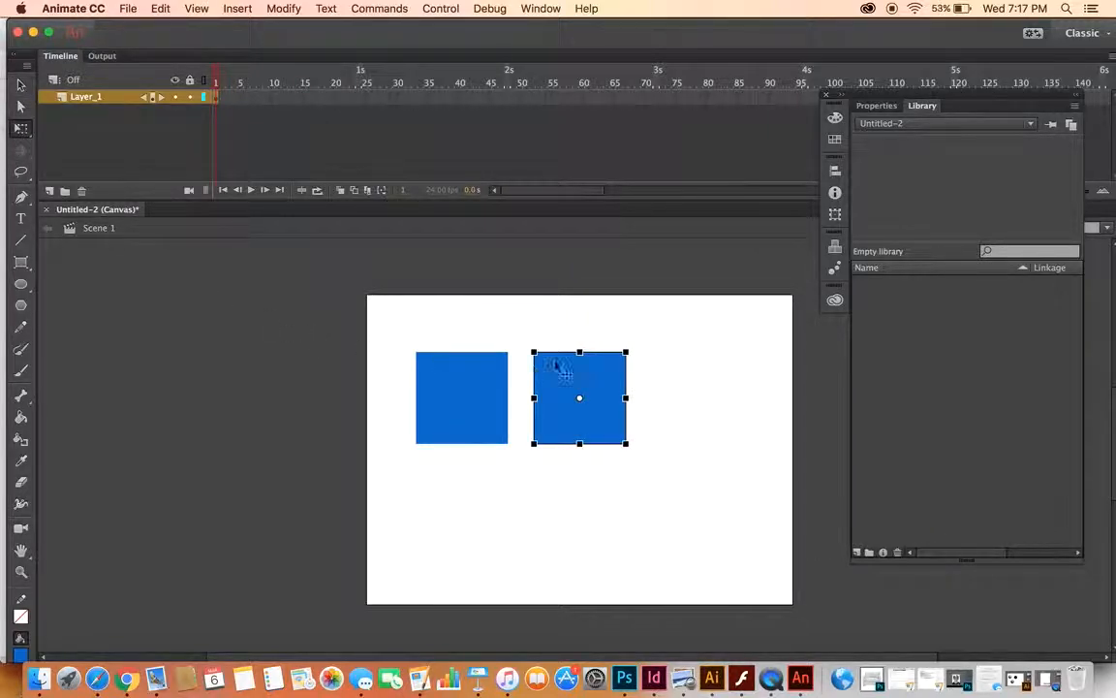
pyautogui.moveTo(626, 355); pyautogui.dragTo(607, 372)
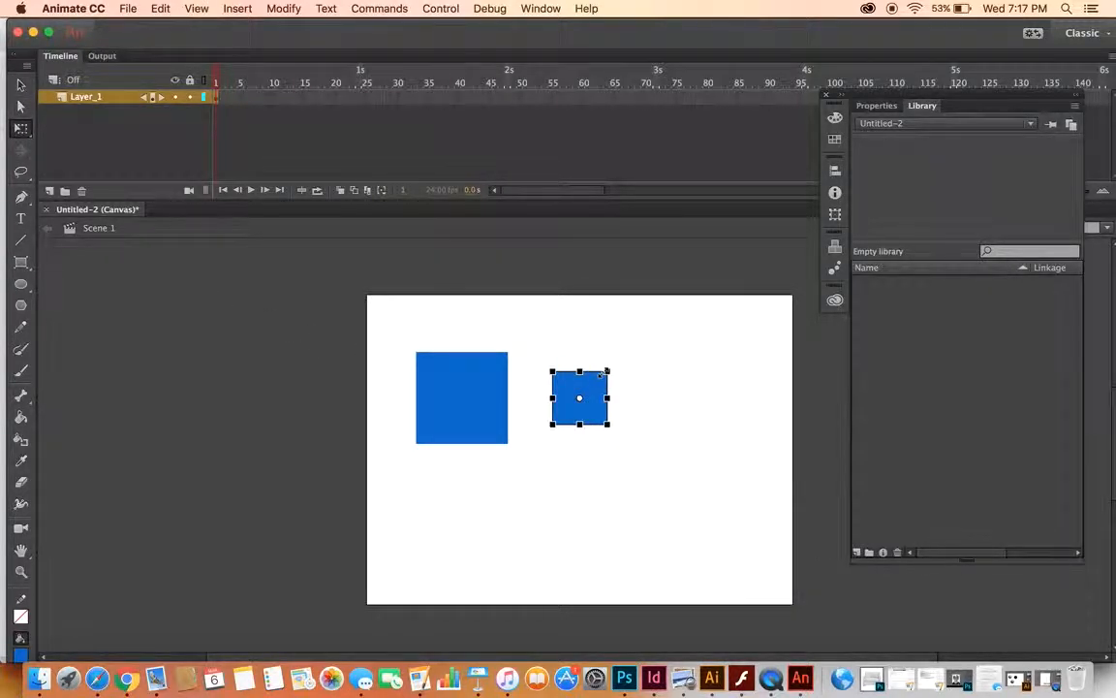
pyautogui.click(21, 84)
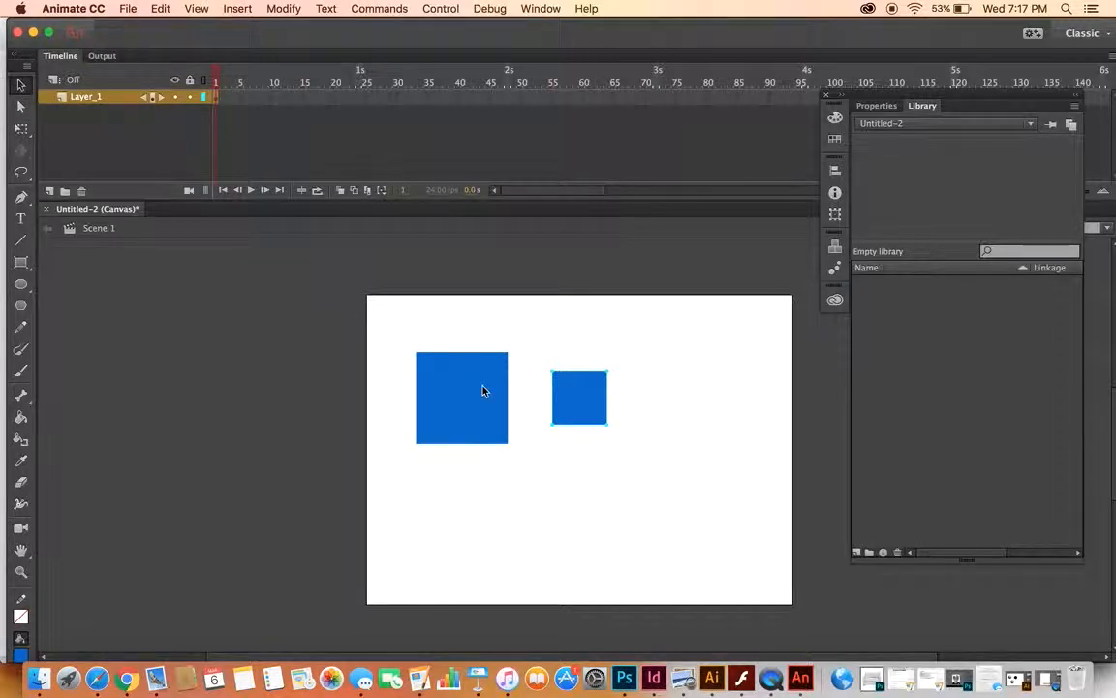
pyautogui.moveTo(601, 403); pyautogui.dragTo(694, 409)
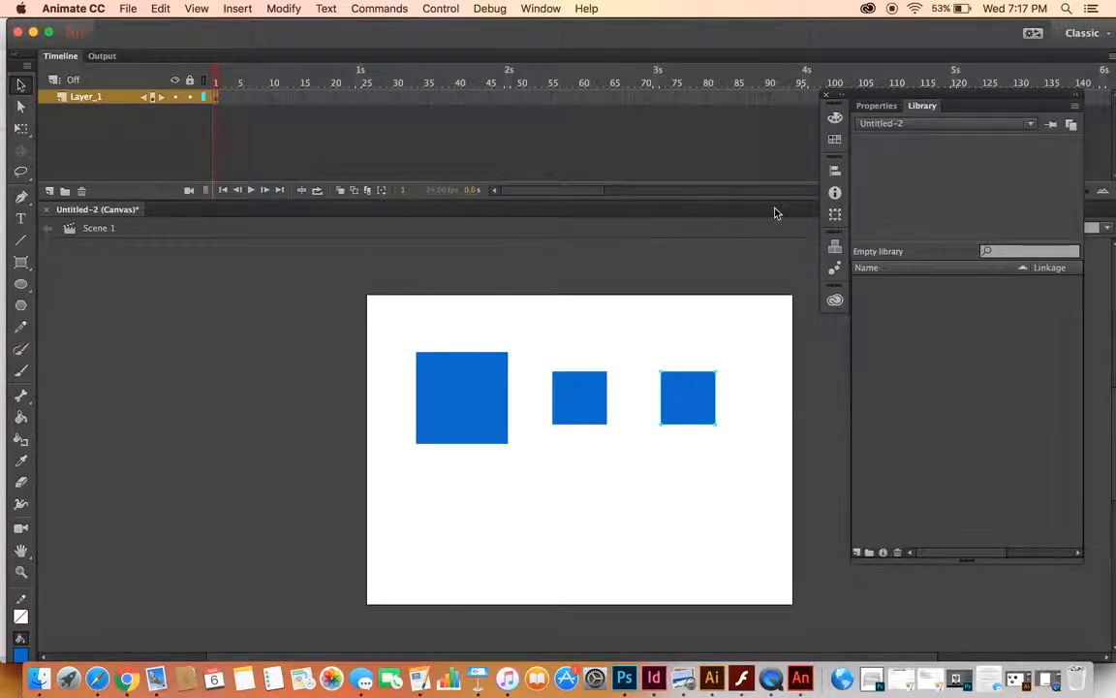
# - Change the fill of the rightmost small square to green
pyautogui.click(878, 104)
pyautogui.click(1018, 259)
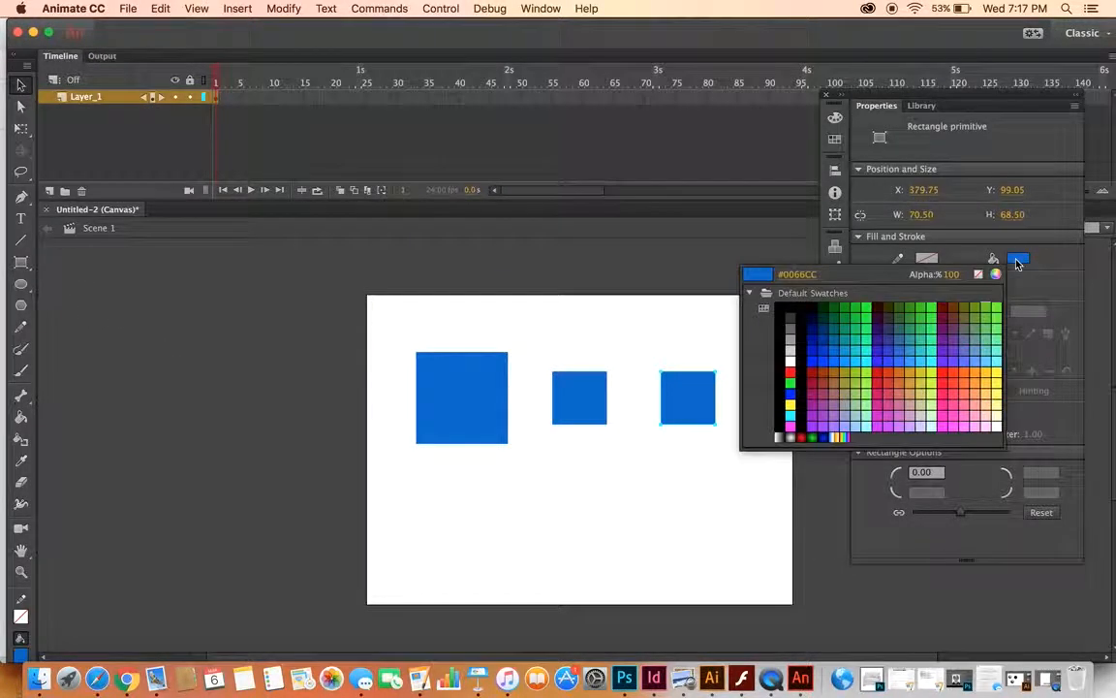
pyautogui.click(922, 311)
pyautogui.click(654, 321)
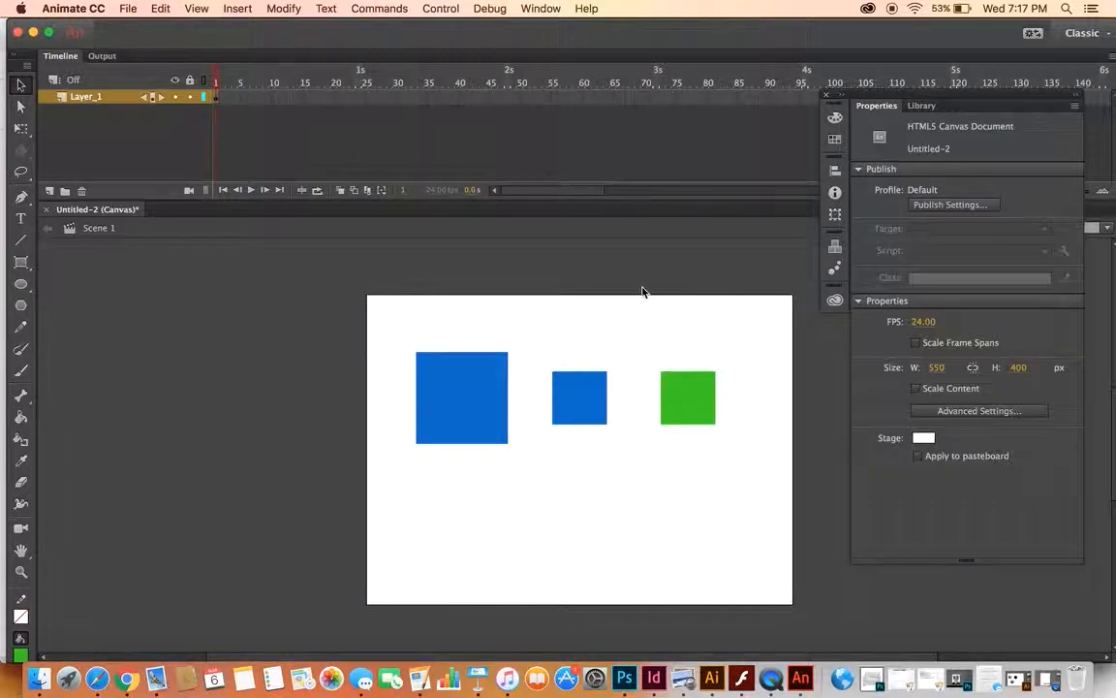
# - Delete the green square and the small blue square from the stage
pyautogui.moveTo(569, 393); pyautogui.dragTo(575, 393)
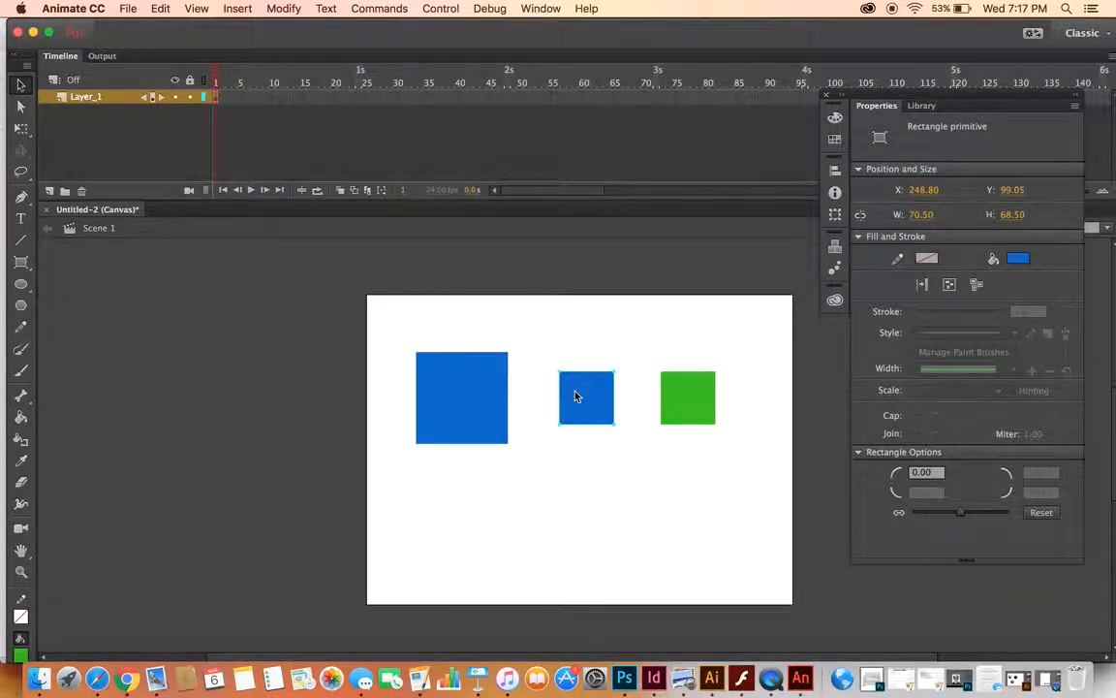
pyautogui.click(689, 407)
pyautogui.press('Delete')
pyautogui.click(589, 393)
pyautogui.press('Delete')
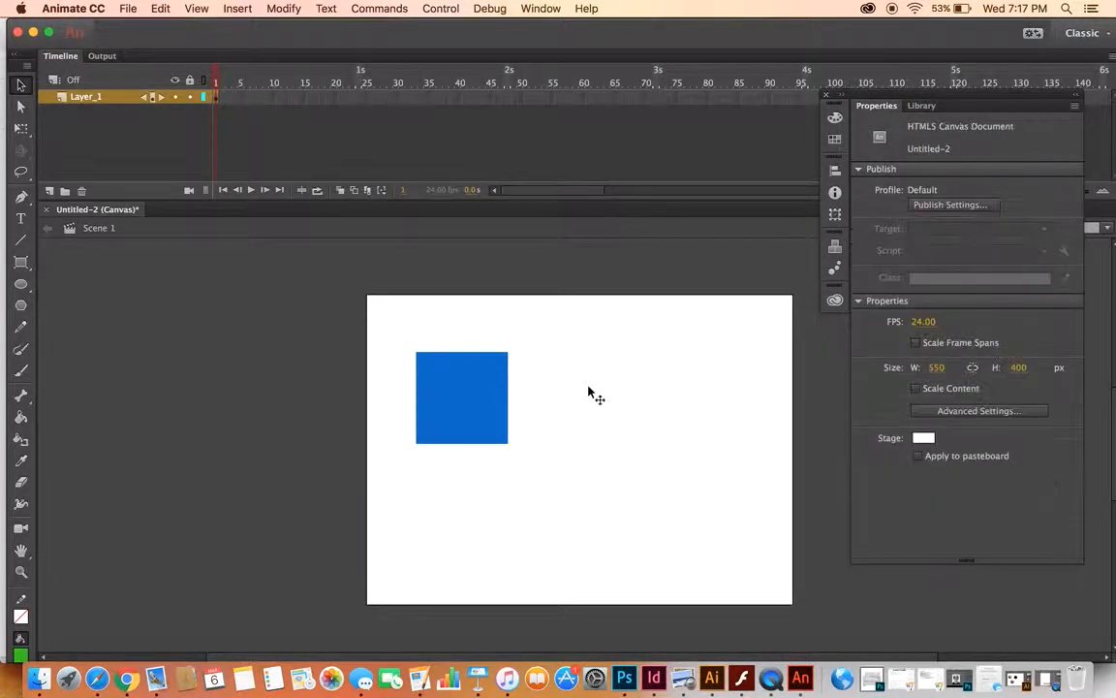
# - Move the blue square to about X 123, Y 54 and convert it to a symbol of type Button
pyautogui.click(426, 380)
pyautogui.moveTo(426, 380); pyautogui.dragTo(468, 366)
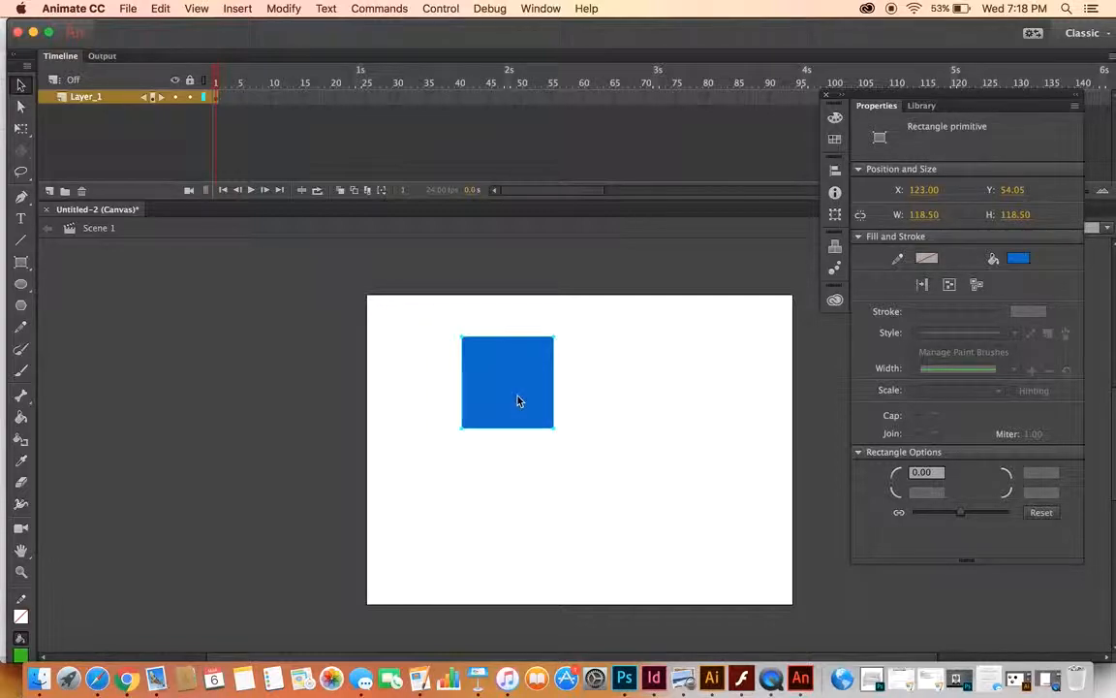
pyautogui.click(283, 8)
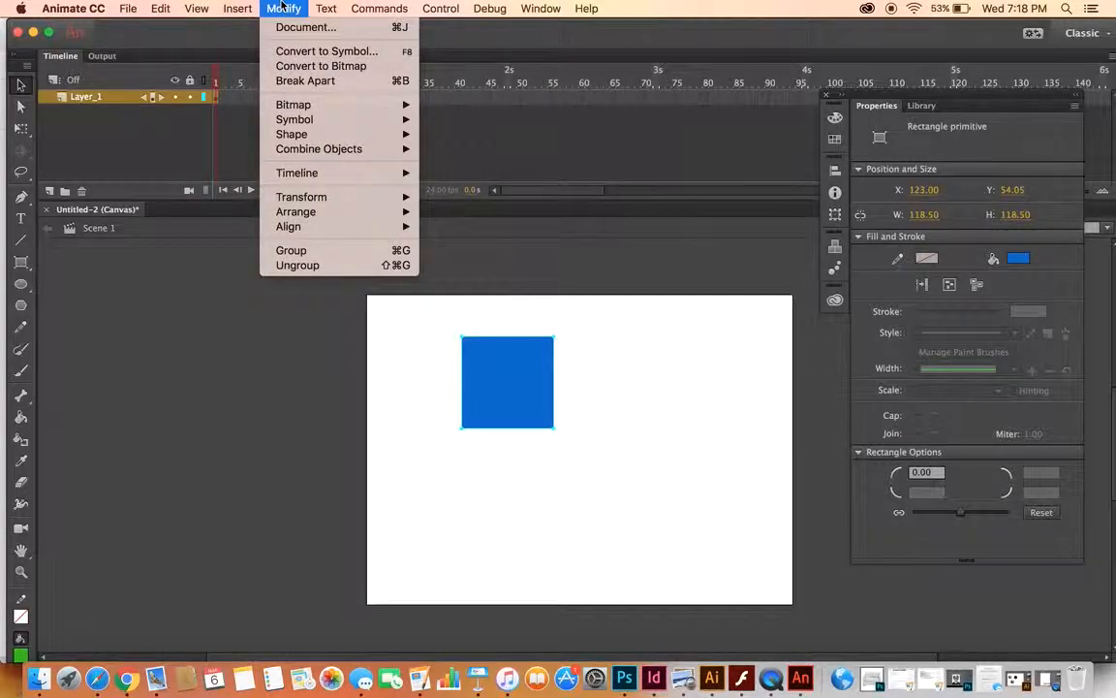
pyautogui.click(324, 51)
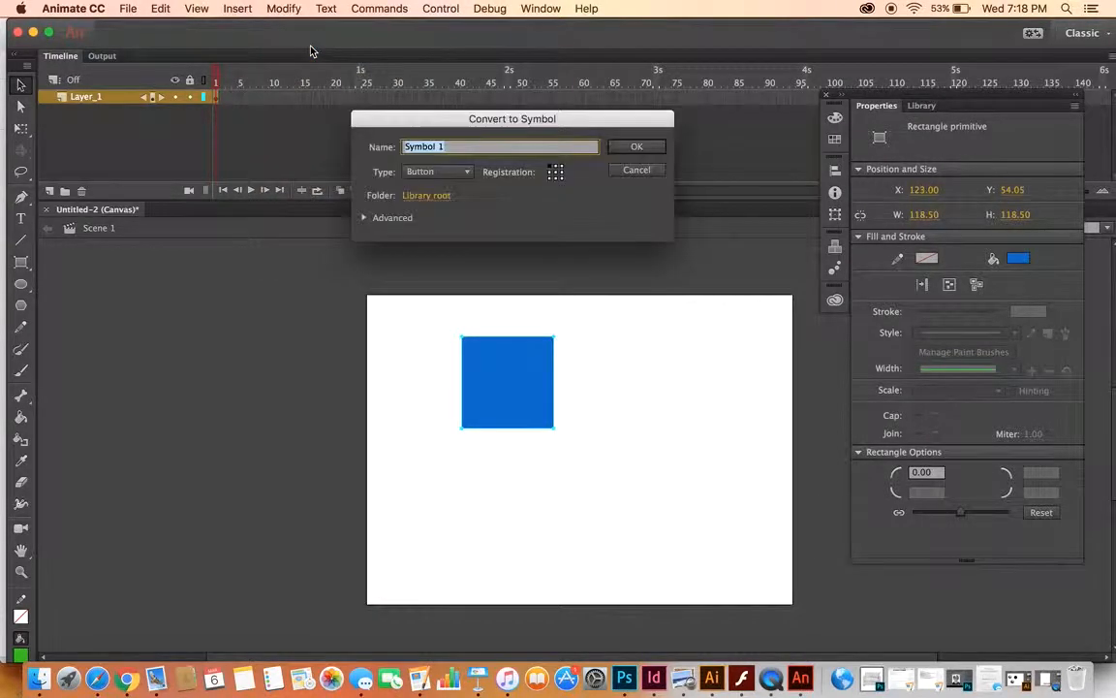
pyautogui.click(438, 173)
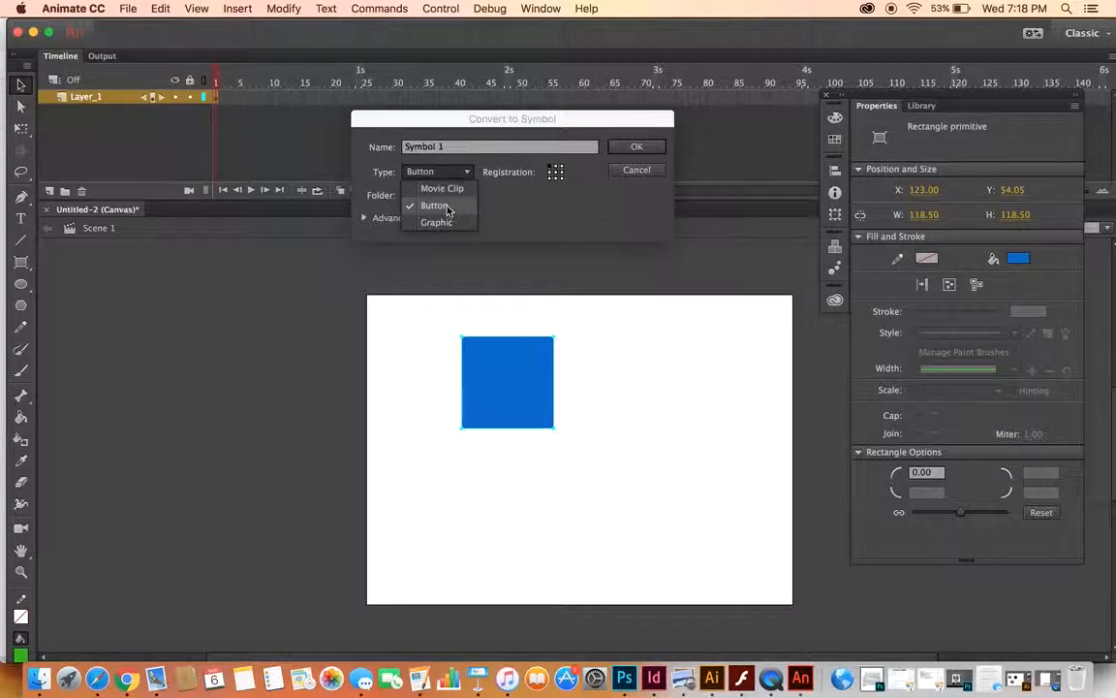
pyautogui.click(447, 208)
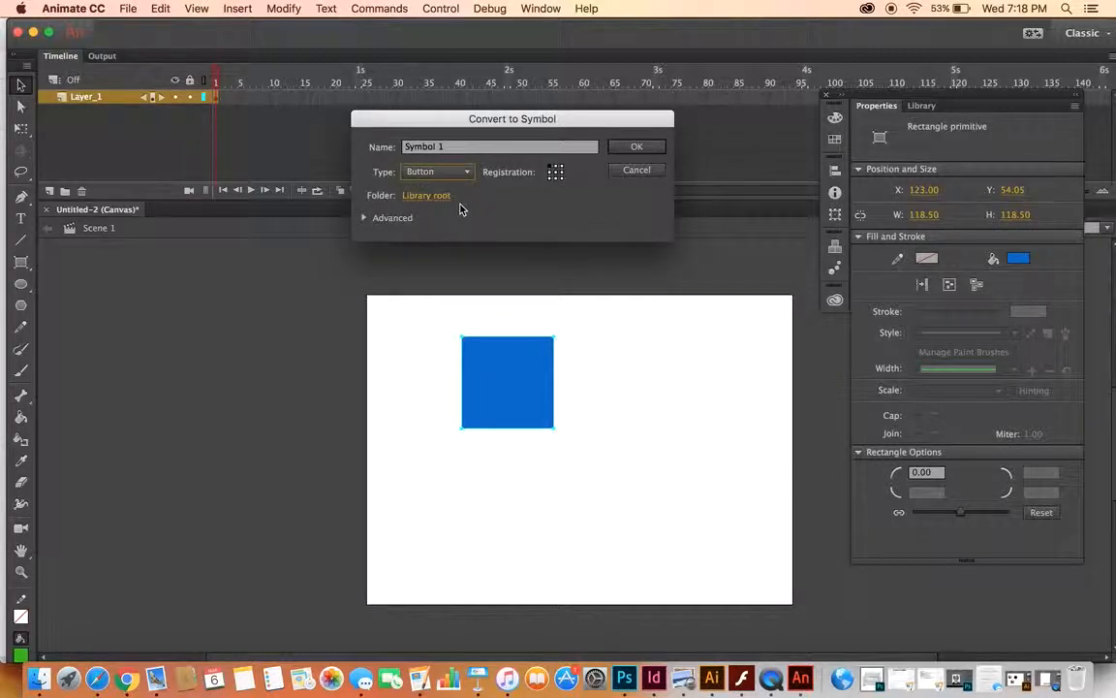
pyautogui.click(635, 150)
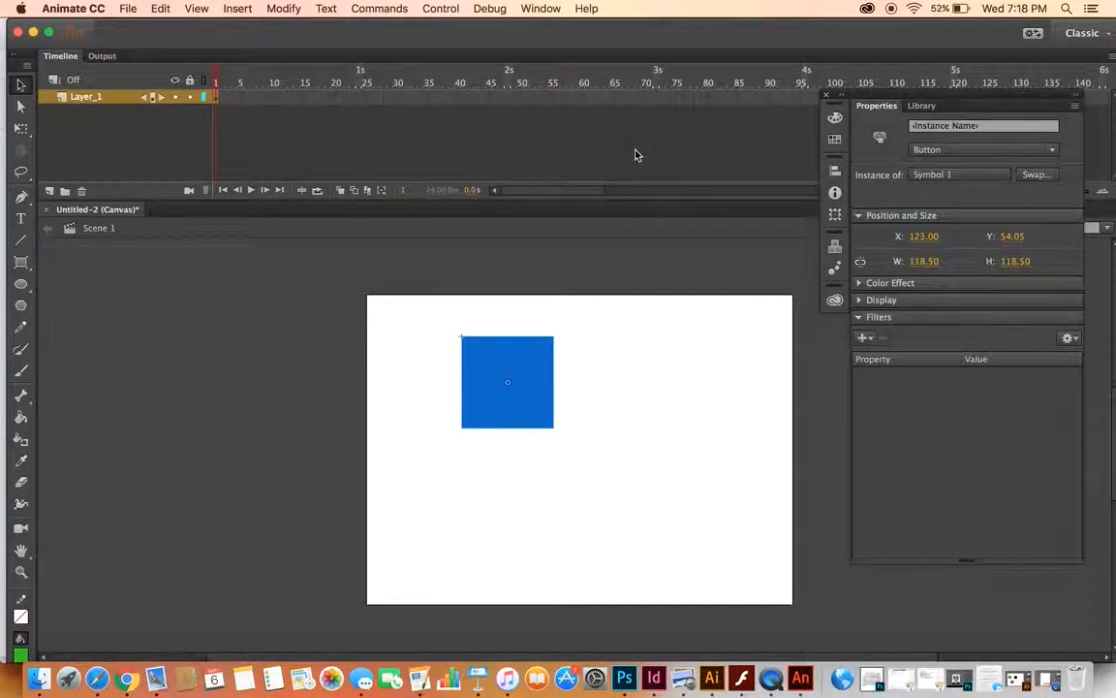
# - Open the button symbol for editing and rename its layer to "button 1"
pyautogui.doubleClick(510, 410)
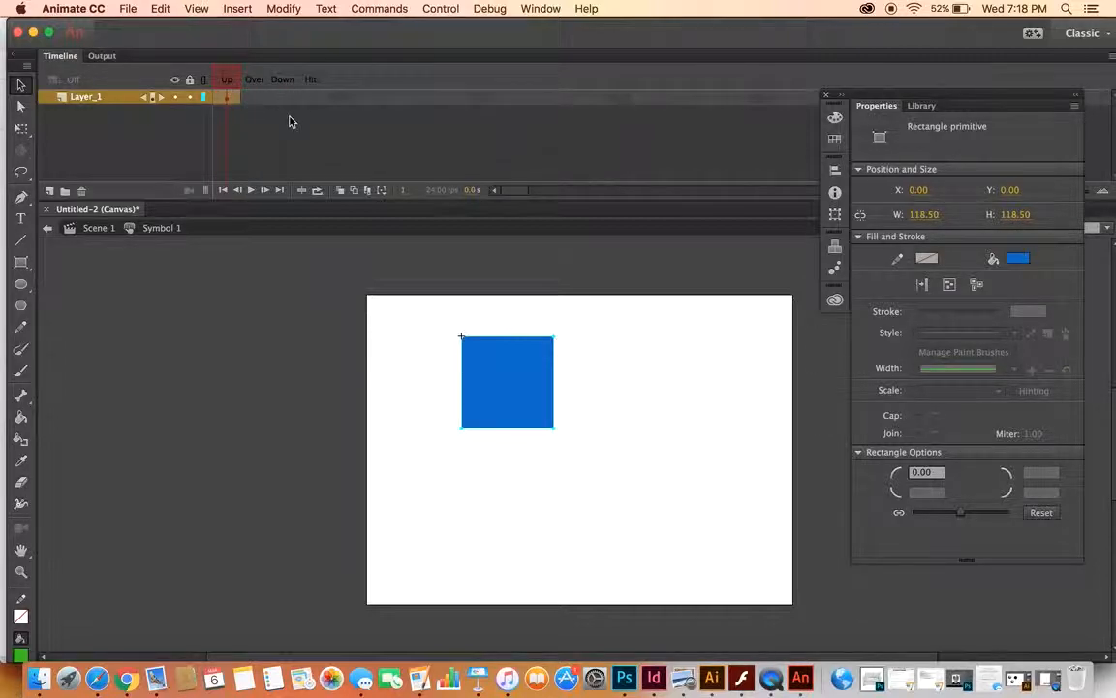
pyautogui.doubleClick(98, 97)
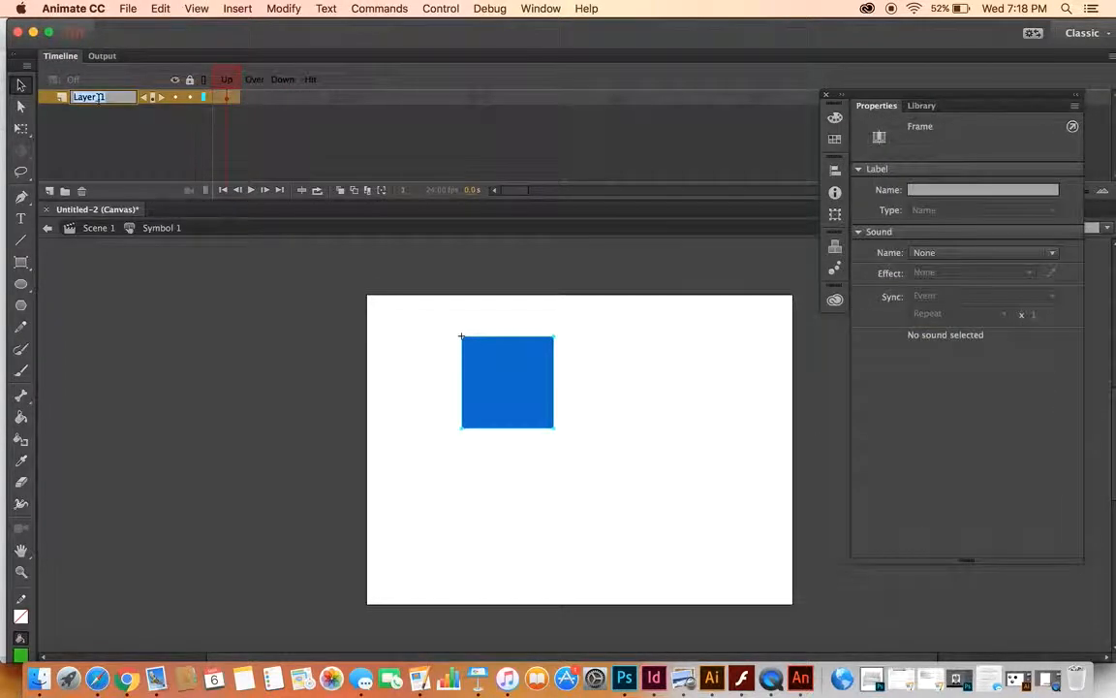
pyautogui.write('button')
pyautogui.press('BackSpace')
pyautogui.write('1')
pyautogui.click(68, 160)
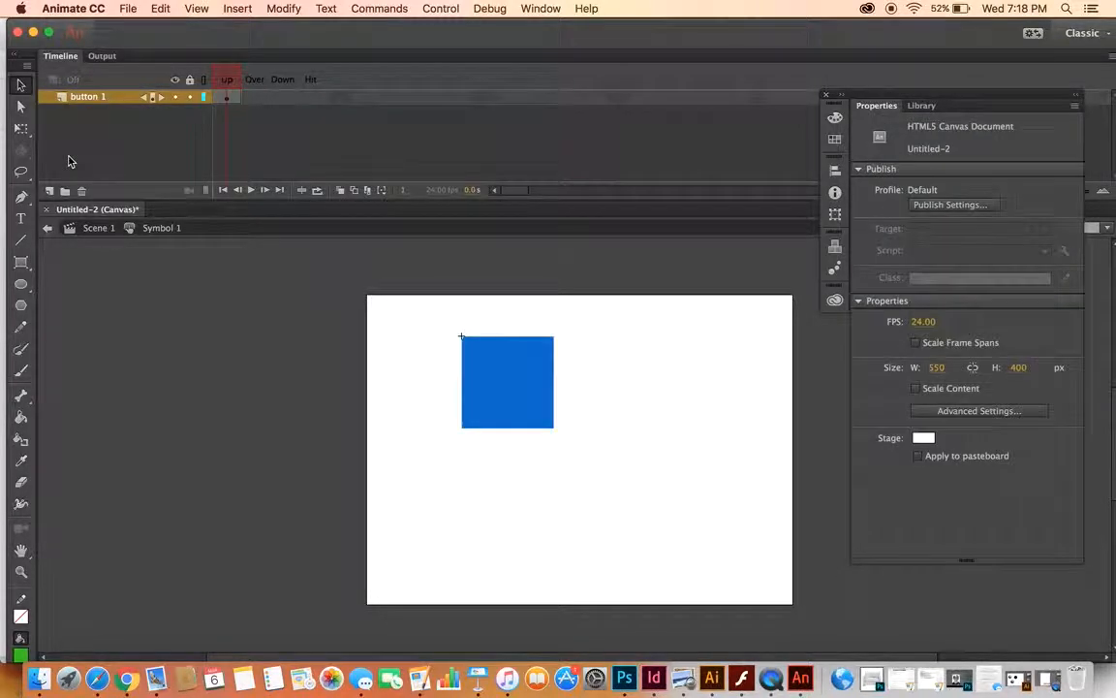
# - Insert a keyframe in the Over state of the "button 1" layer
pyautogui.click(492, 389)
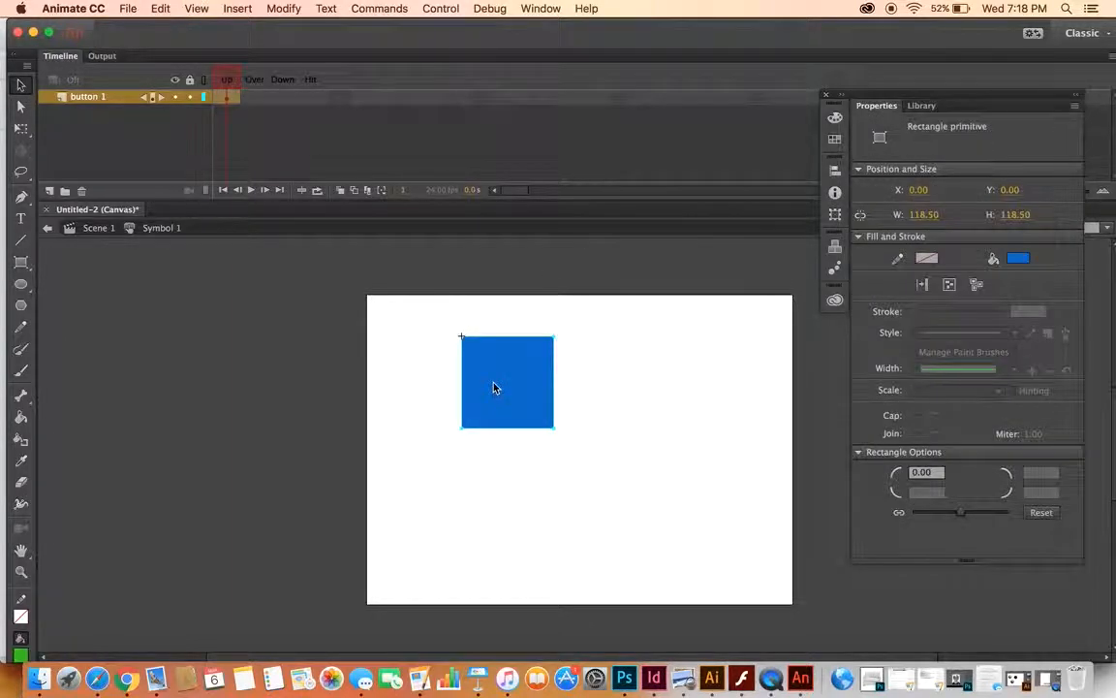
pyautogui.click(262, 99)
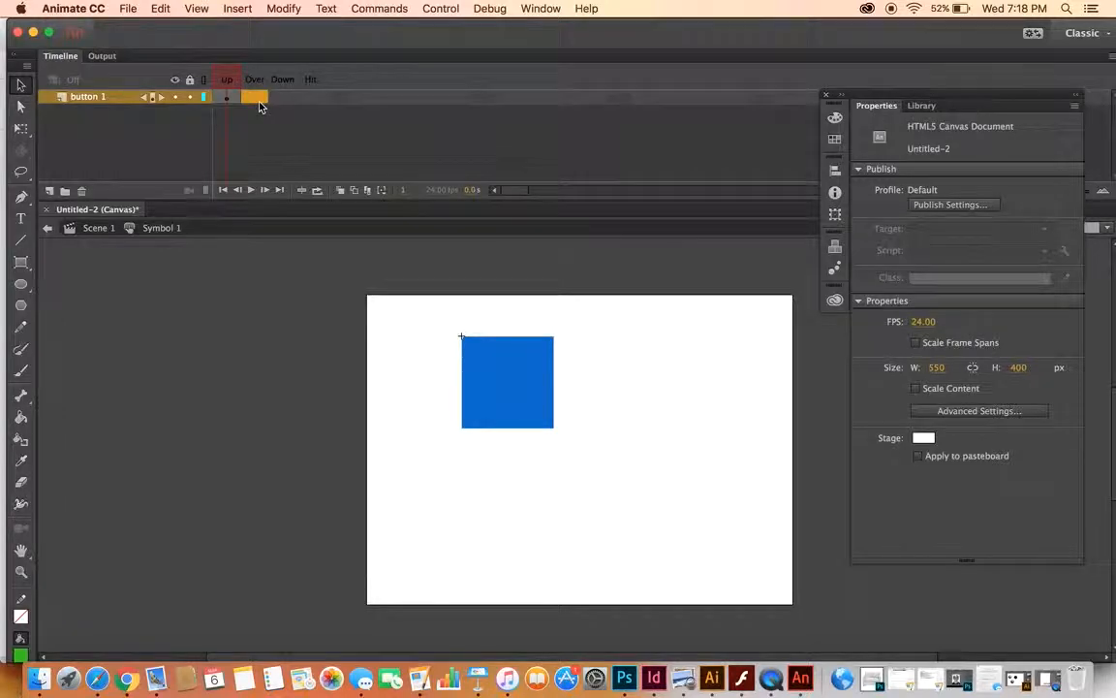
pyautogui.click(232, 9)
pyautogui.moveTo(254, 104)
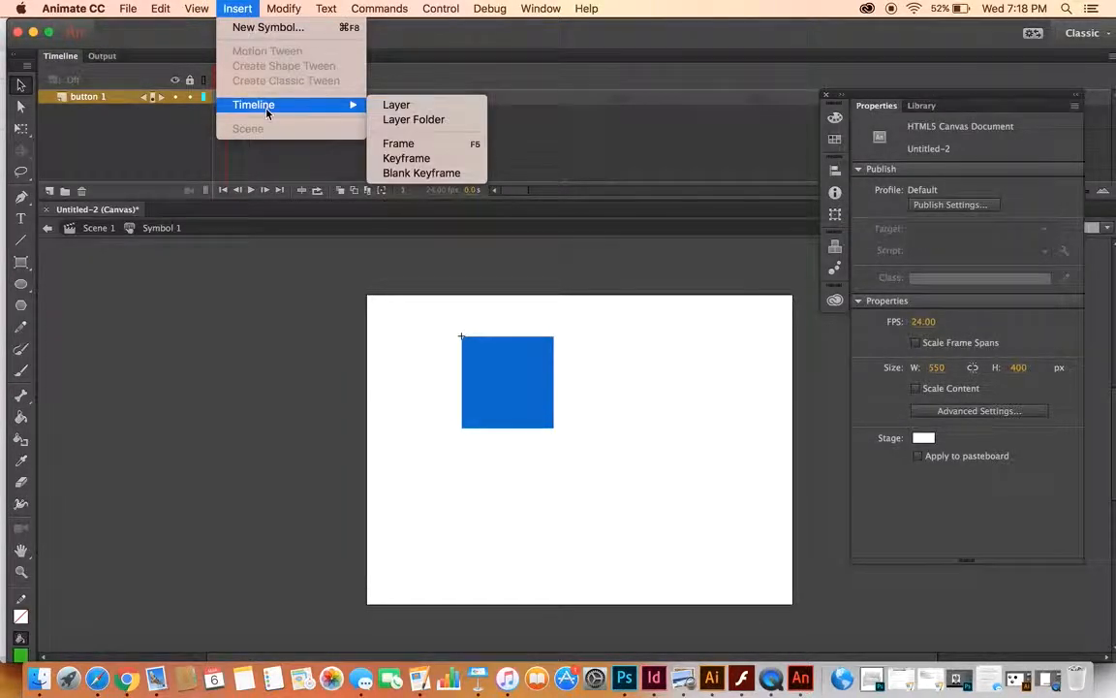
pyautogui.click(400, 159)
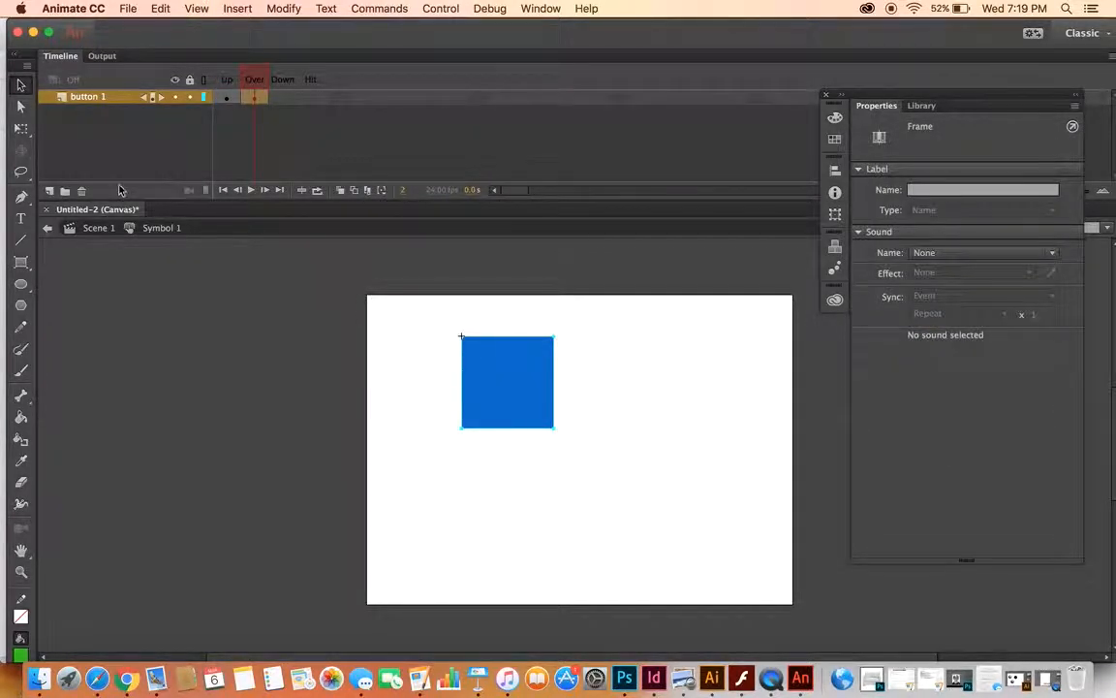
# - Scale the blue square in the Over state down about its center to about 62.5 by 62.5
pyautogui.click(20, 127)
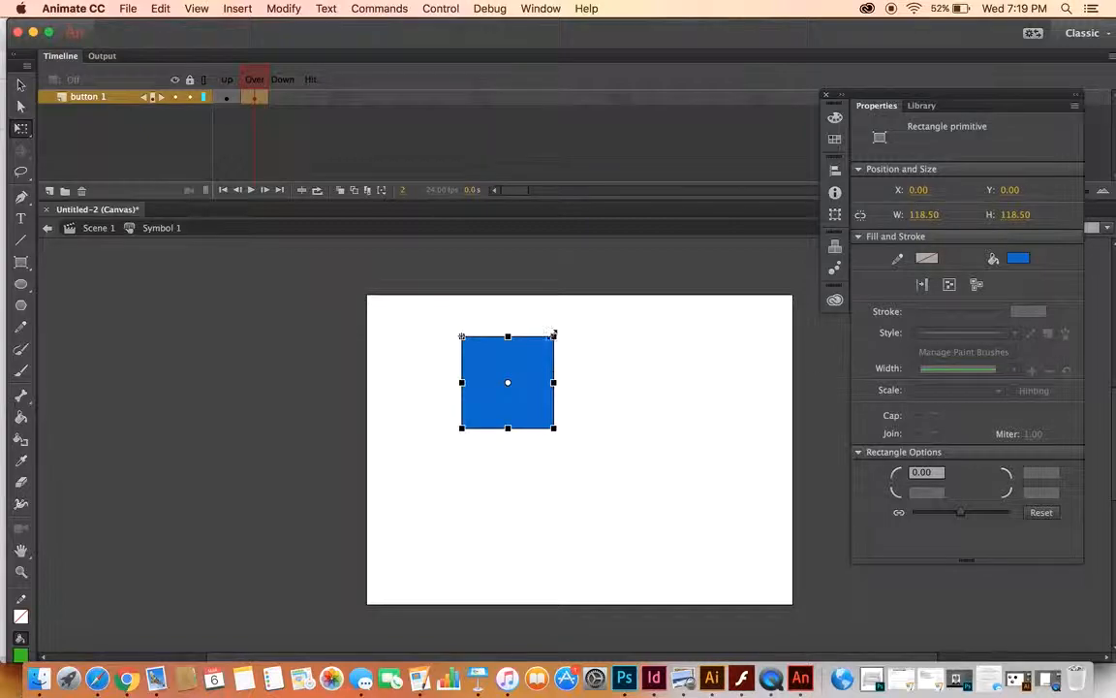
pyautogui.moveTo(554, 335); pyautogui.dragTo(531, 355)
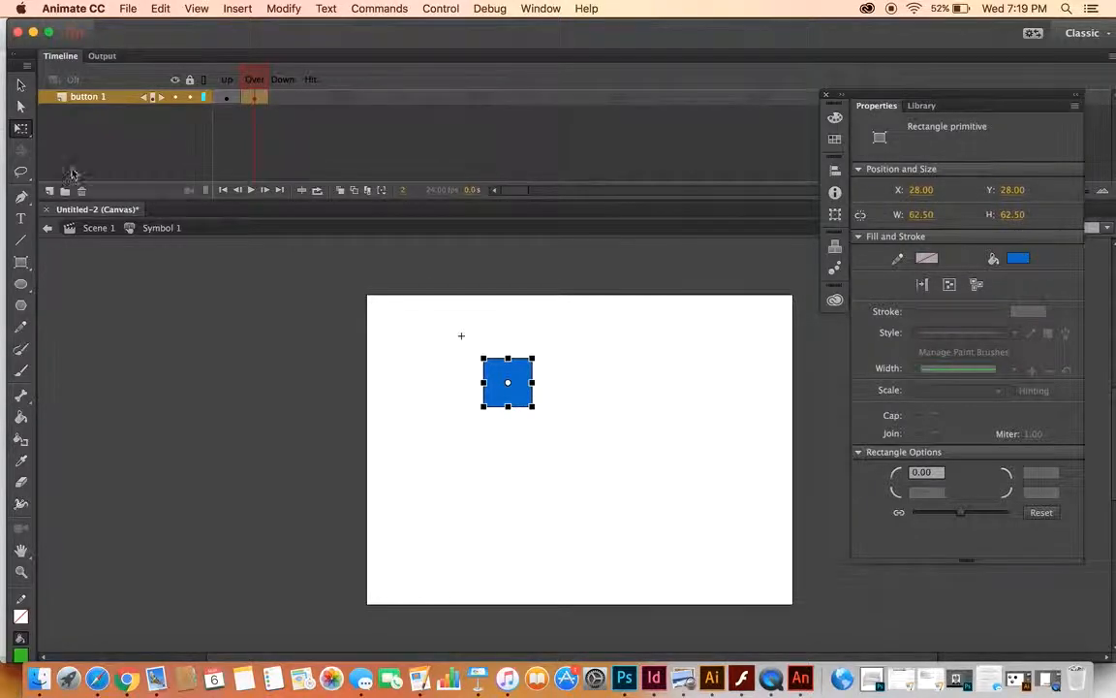
pyautogui.click(20, 84)
# - Insert a keyframe in the Down state of the "button 1" layer
pyautogui.click(289, 100)
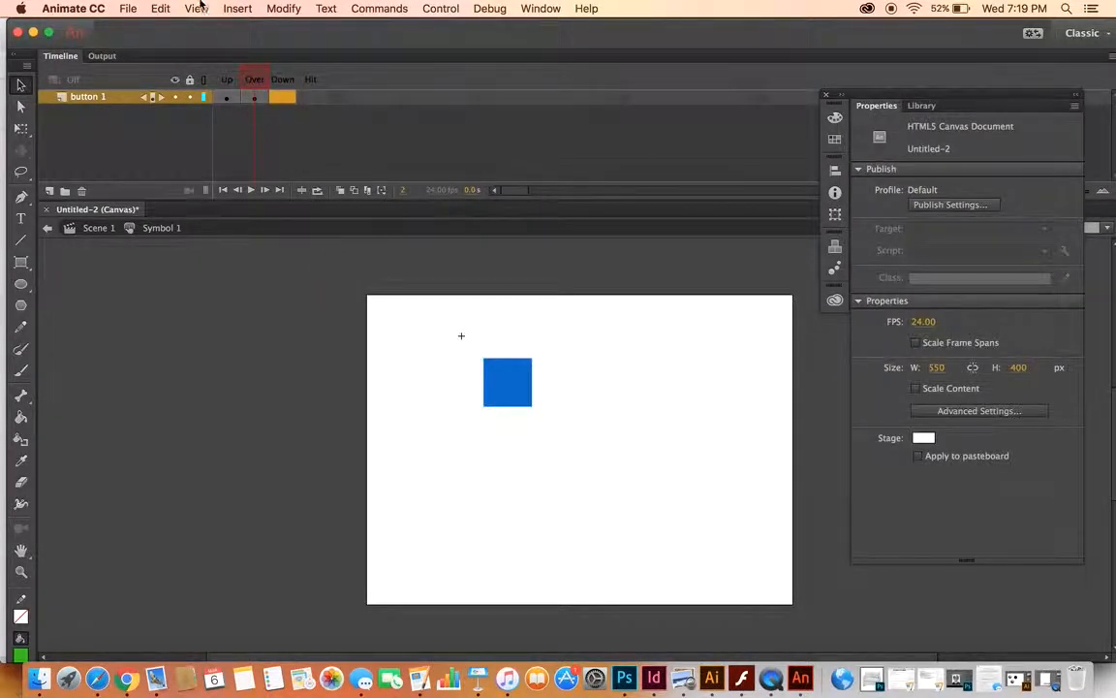
pyautogui.click(238, 8)
pyautogui.moveTo(261, 108)
pyautogui.click(372, 157)
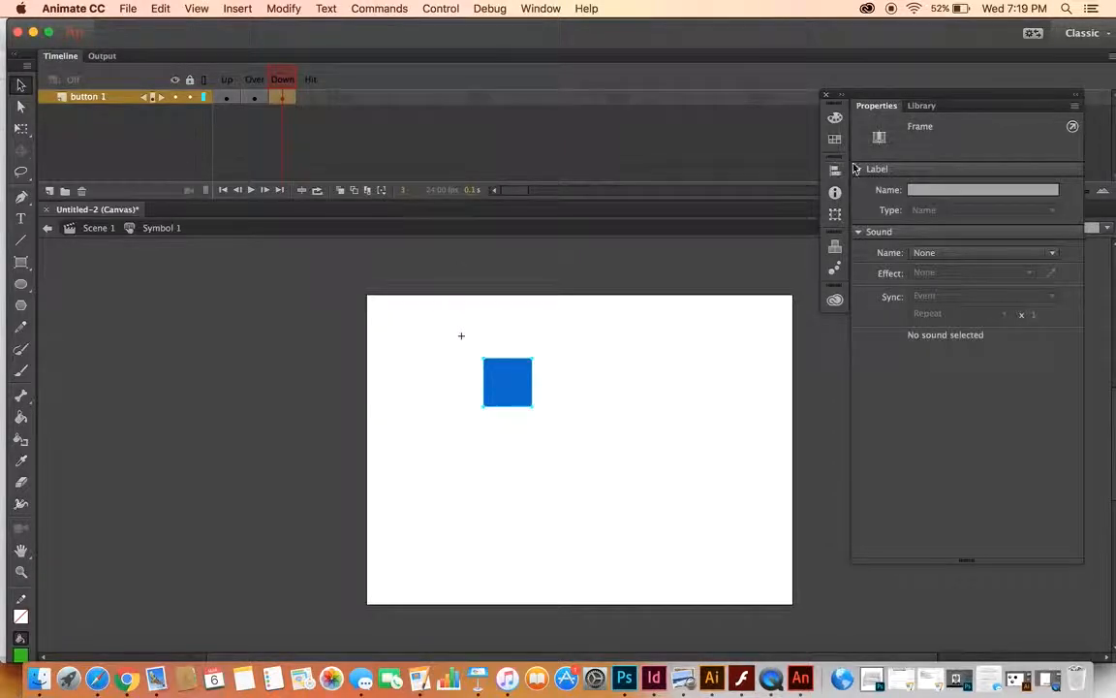
# - Change the fill of the square in the Down state to bright green and deselect it
pyautogui.click(507, 398)
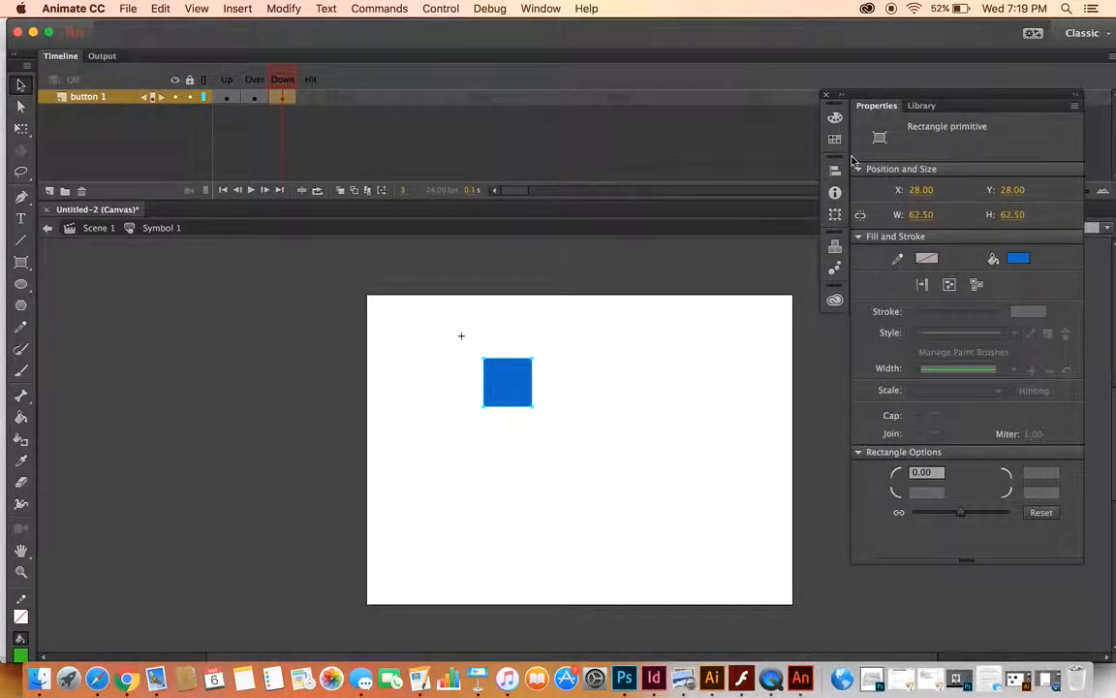
pyautogui.click(1019, 260)
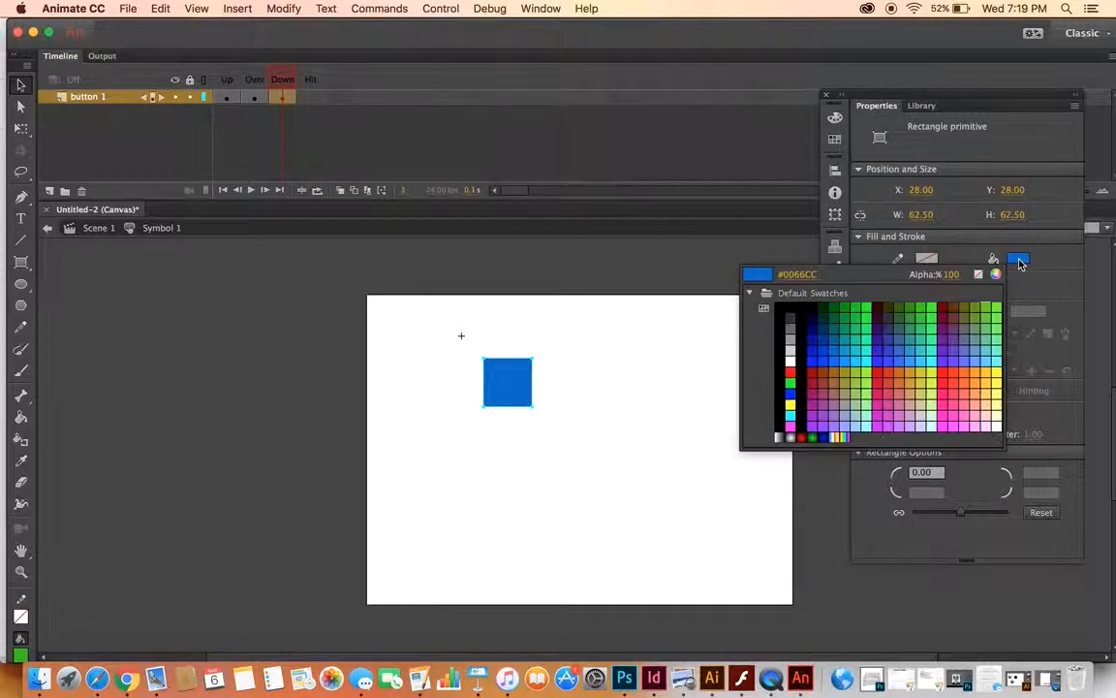
pyautogui.click(928, 318)
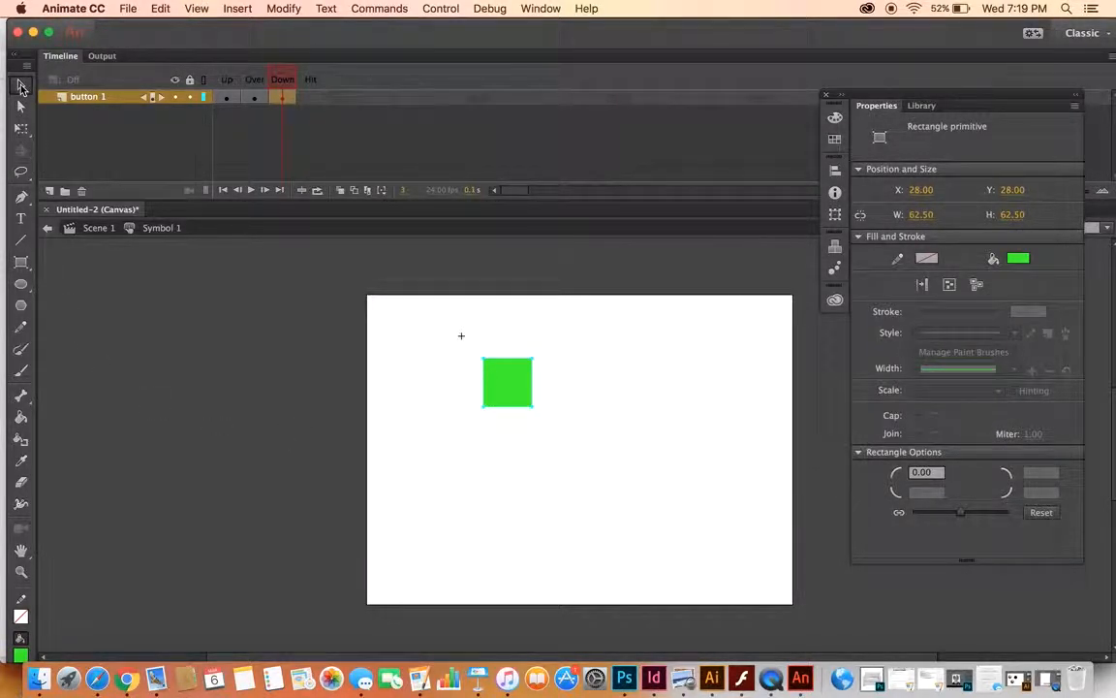
pyautogui.click(197, 396)
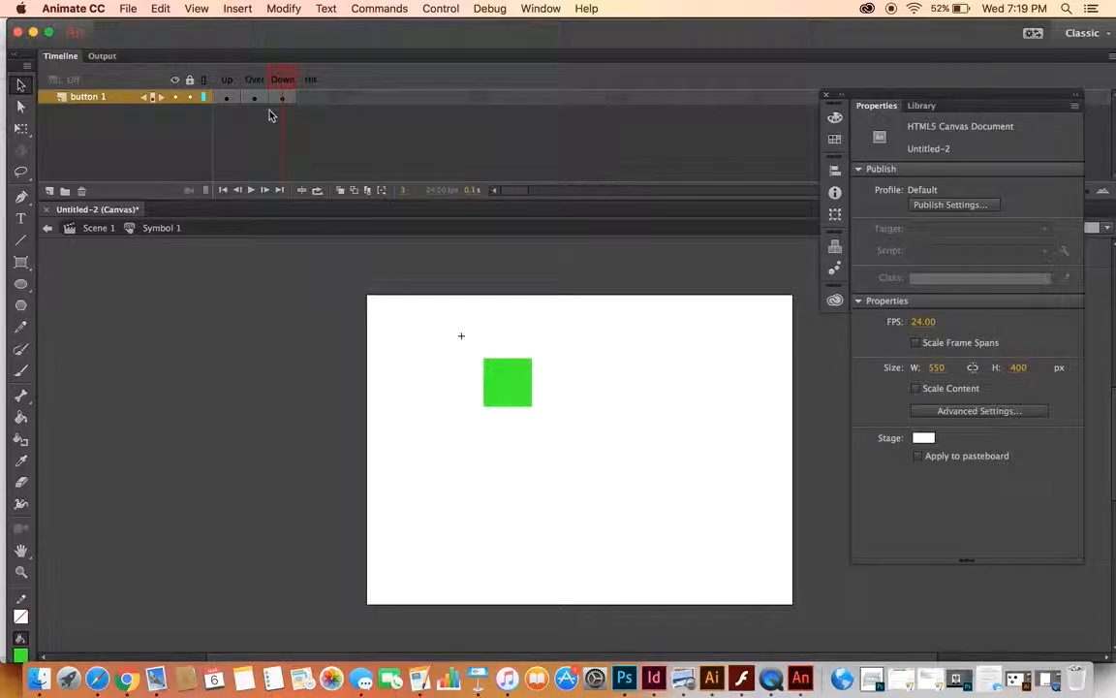
# - Review the button's Up, Over and Down states in turn and run a test of the document
pyautogui.click(228, 99)
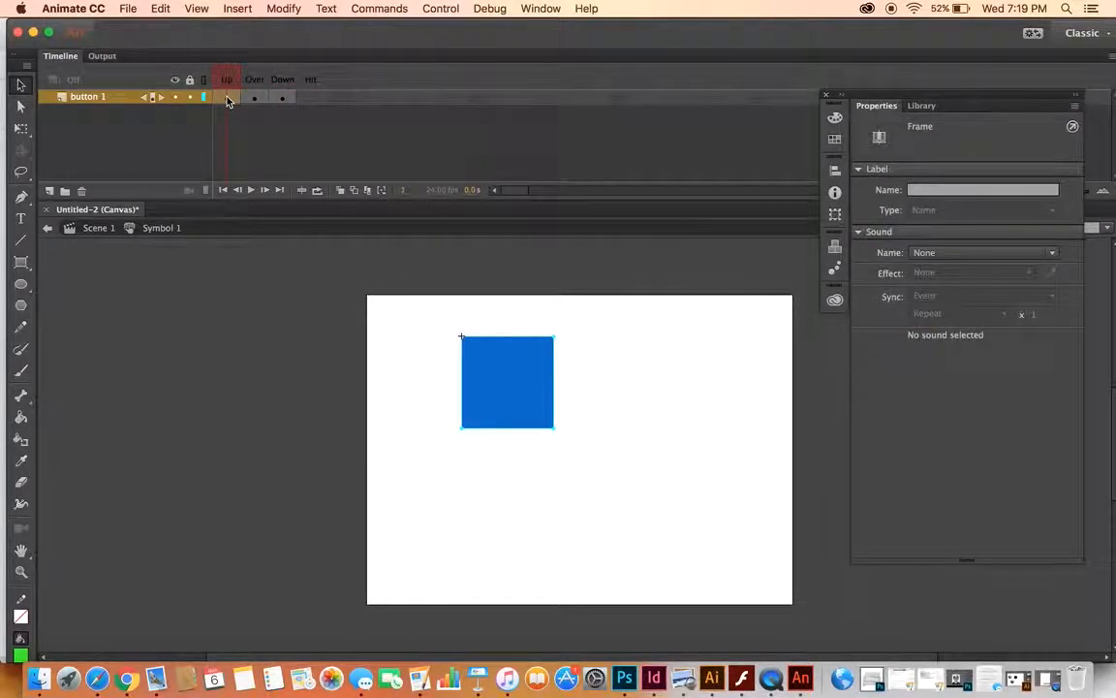
pyautogui.click(252, 99)
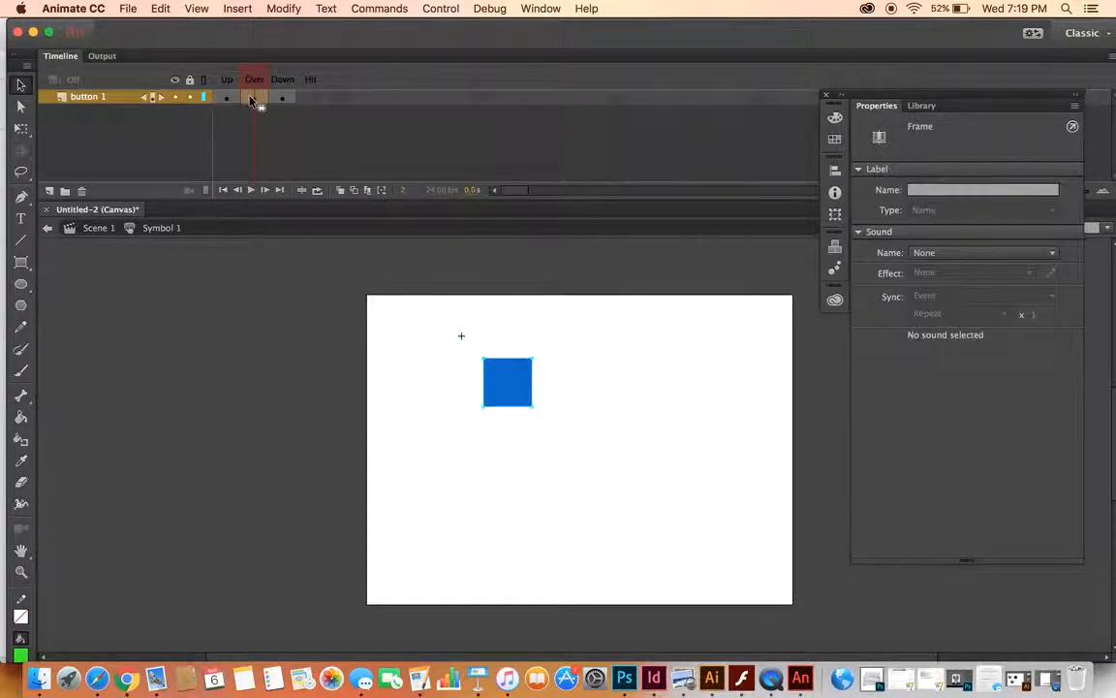
pyautogui.click(280, 98)
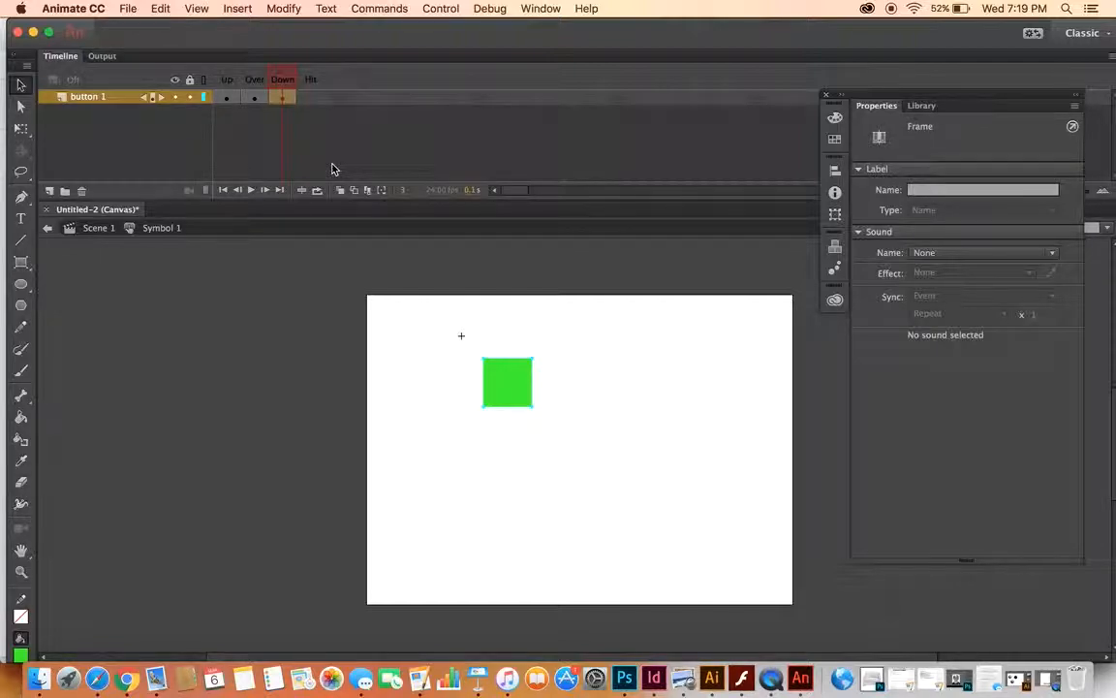
pyautogui.click(444, 9)
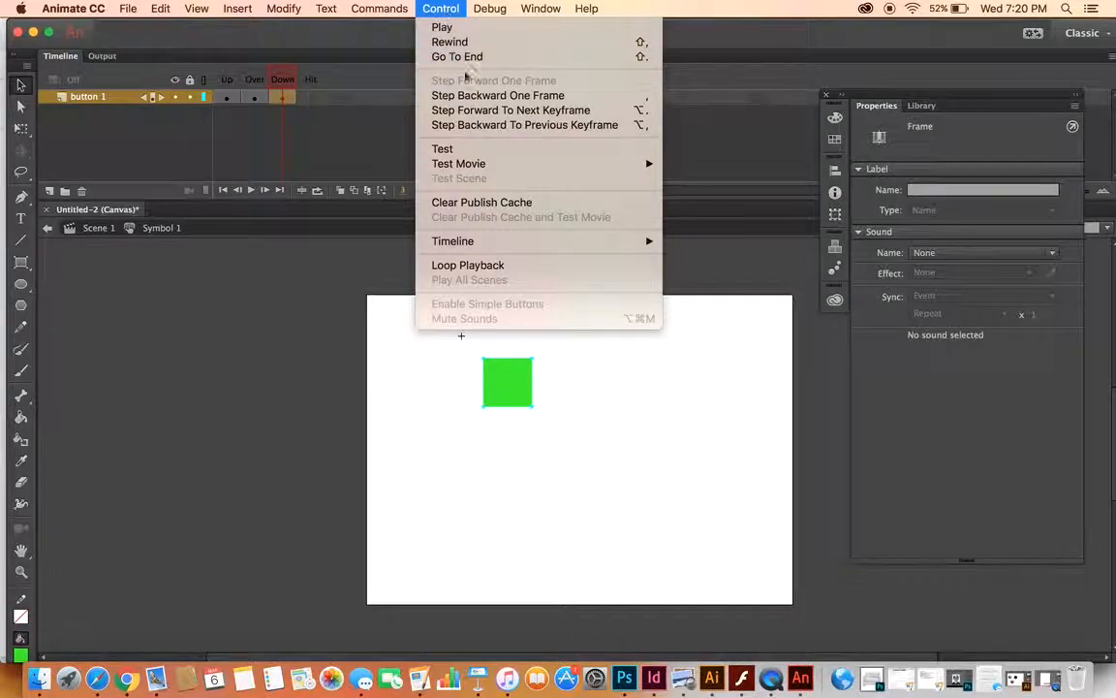
pyautogui.click(475, 150)
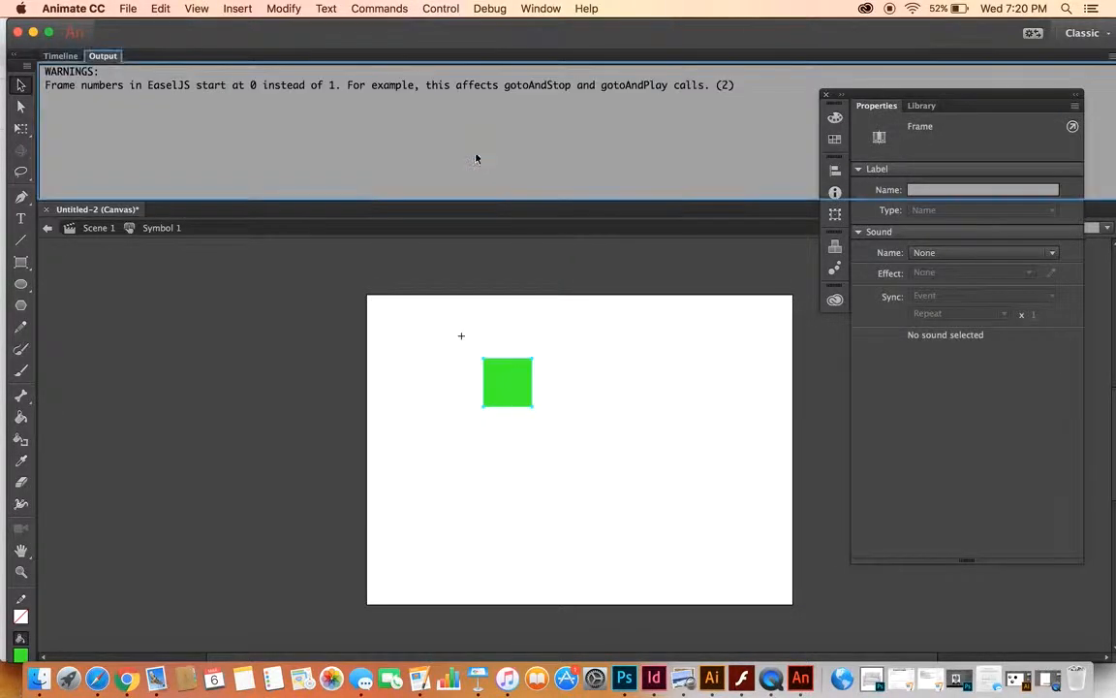